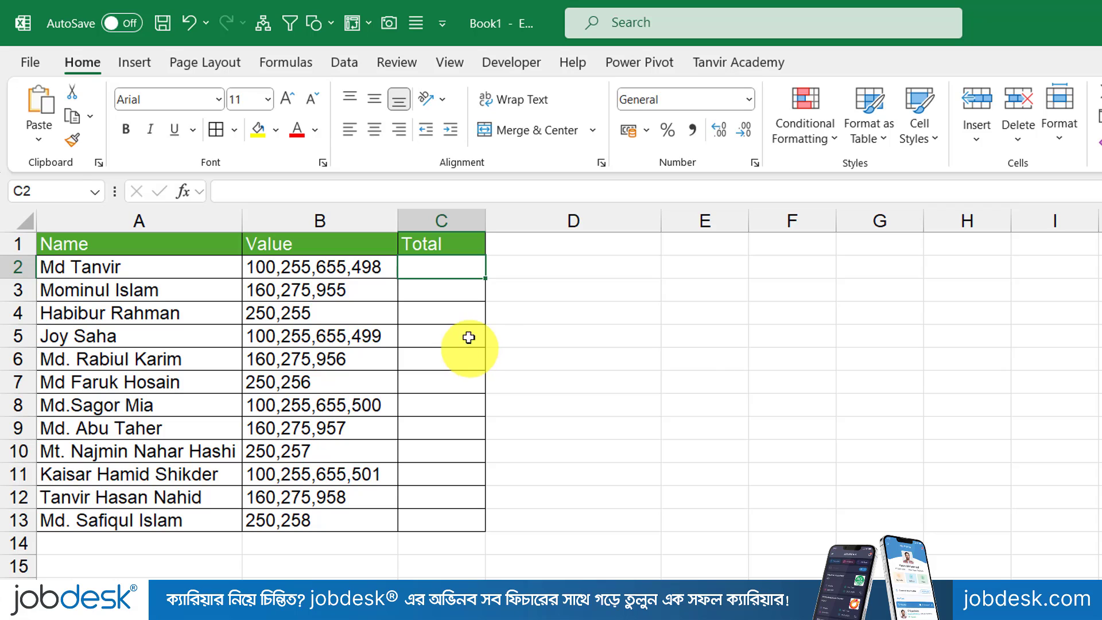
left_click(467, 290)
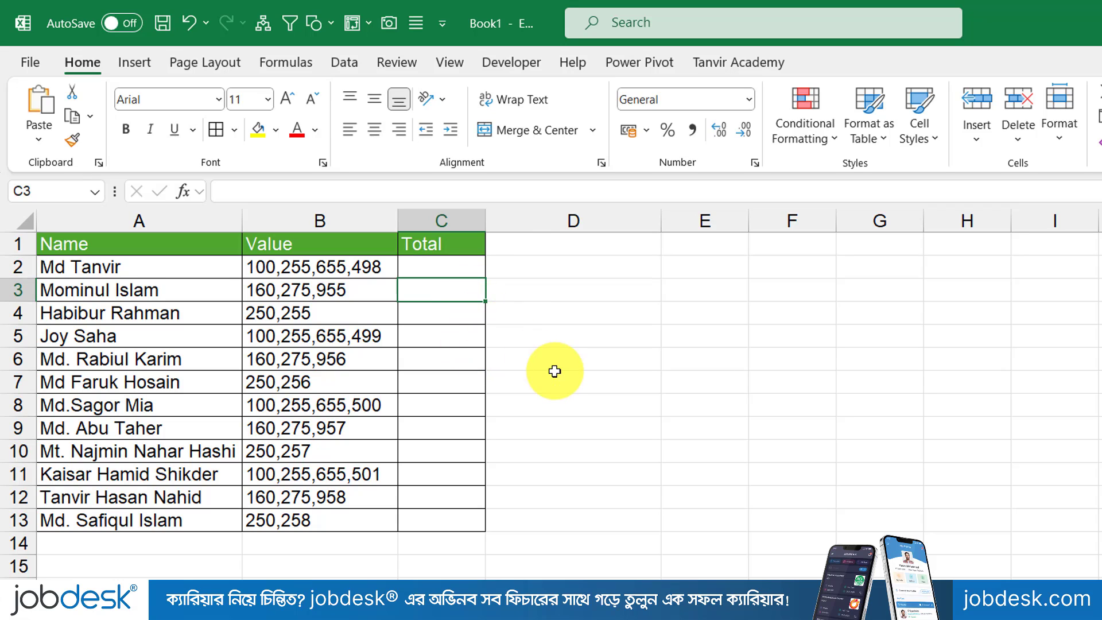
key("ctrl+a")
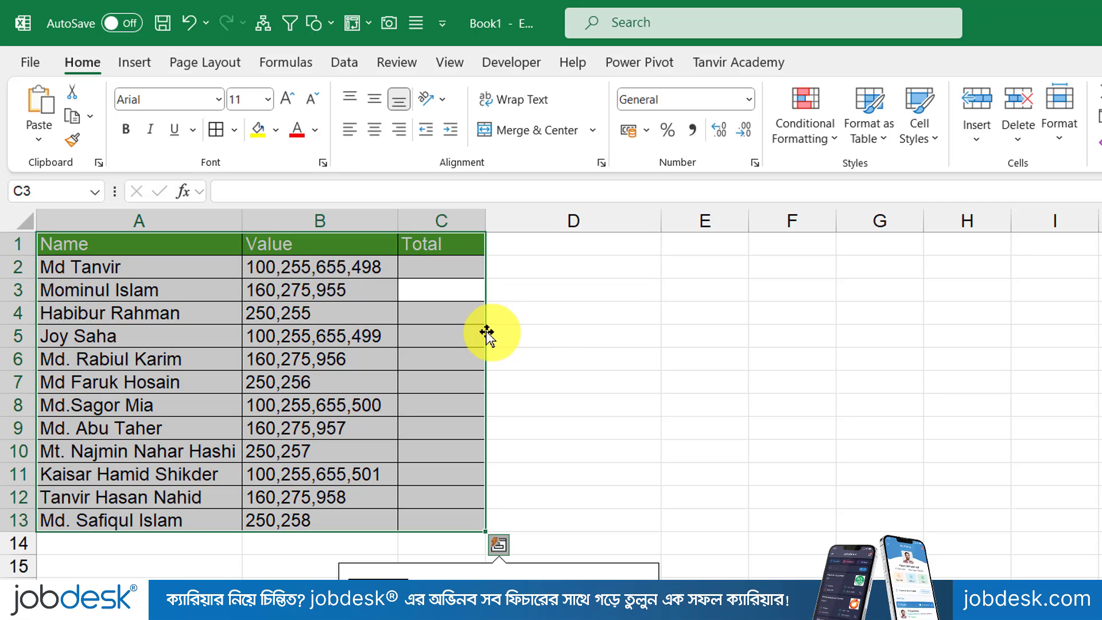
left_click(470, 337)
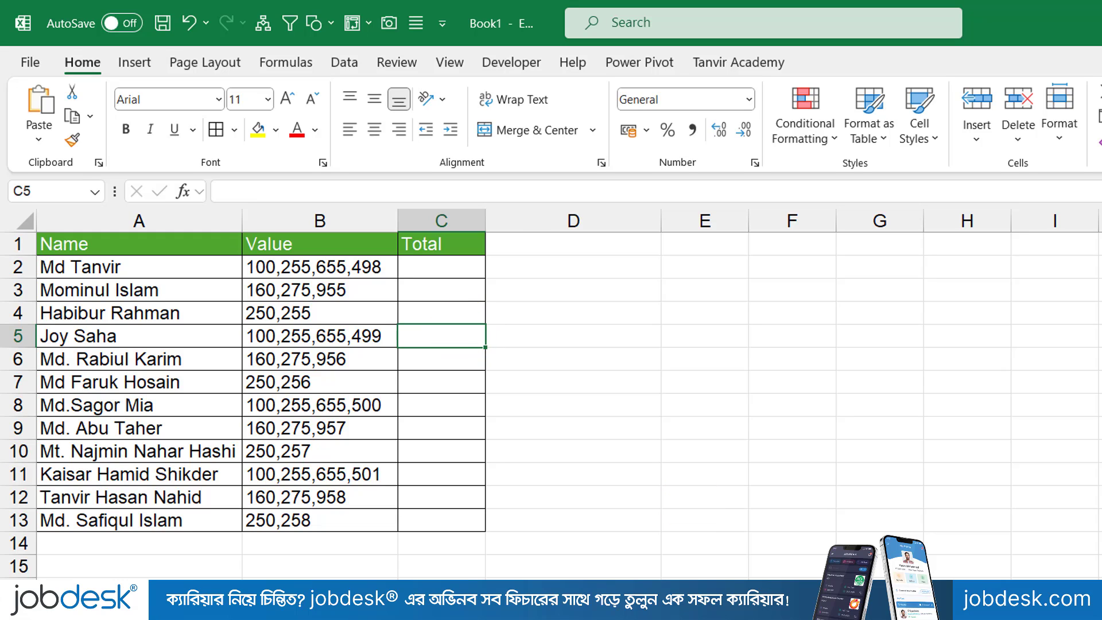
left_click_drag(365, 267, 356, 516)
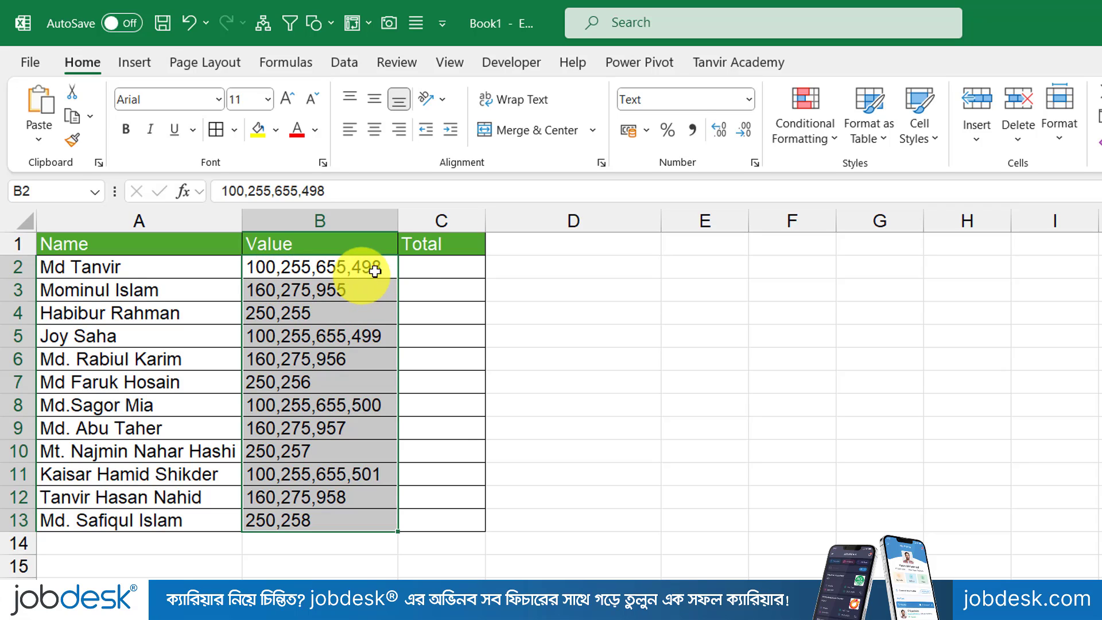
left_click(456, 270)
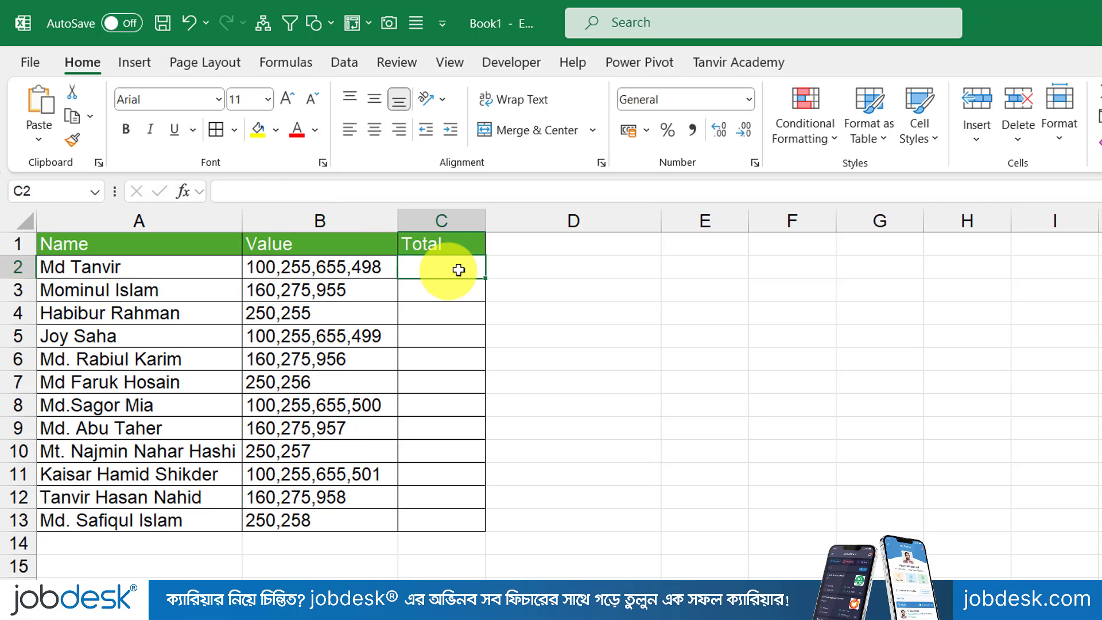
left_click(266, 272)
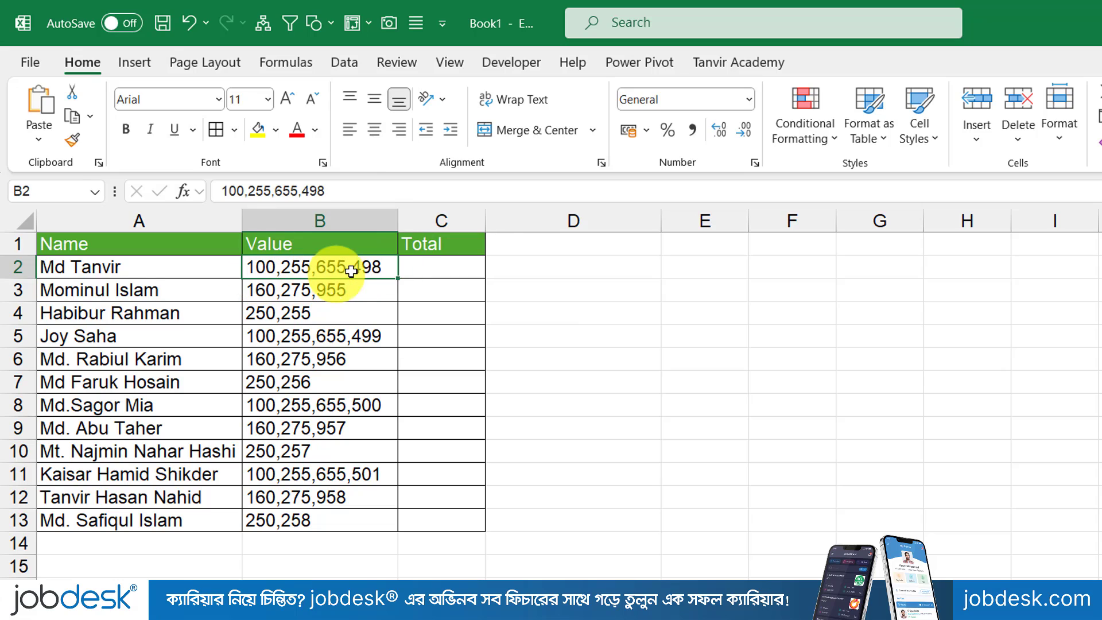
Enter the formula =100+255+655+498 in C2 as the first row's total.
left_click(425, 269)
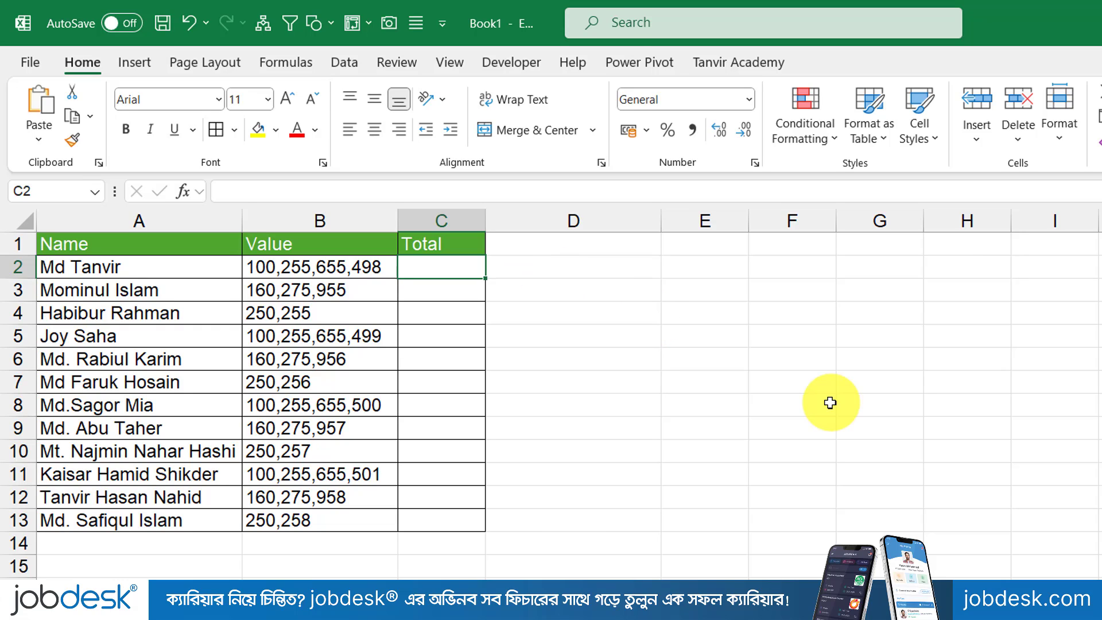
type("=1")
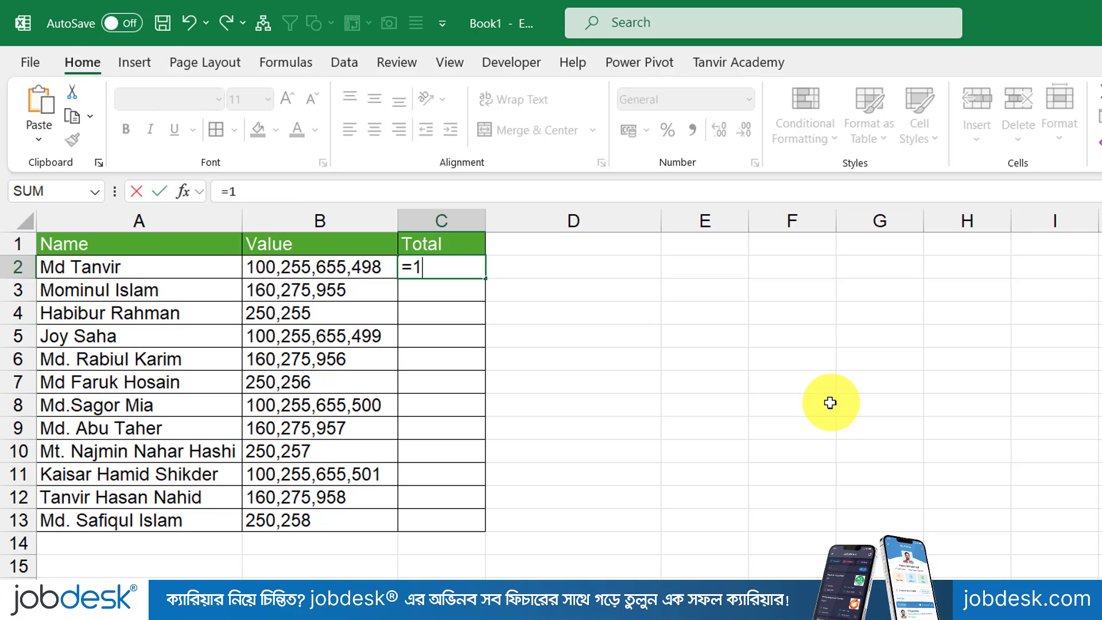
type("00+255")
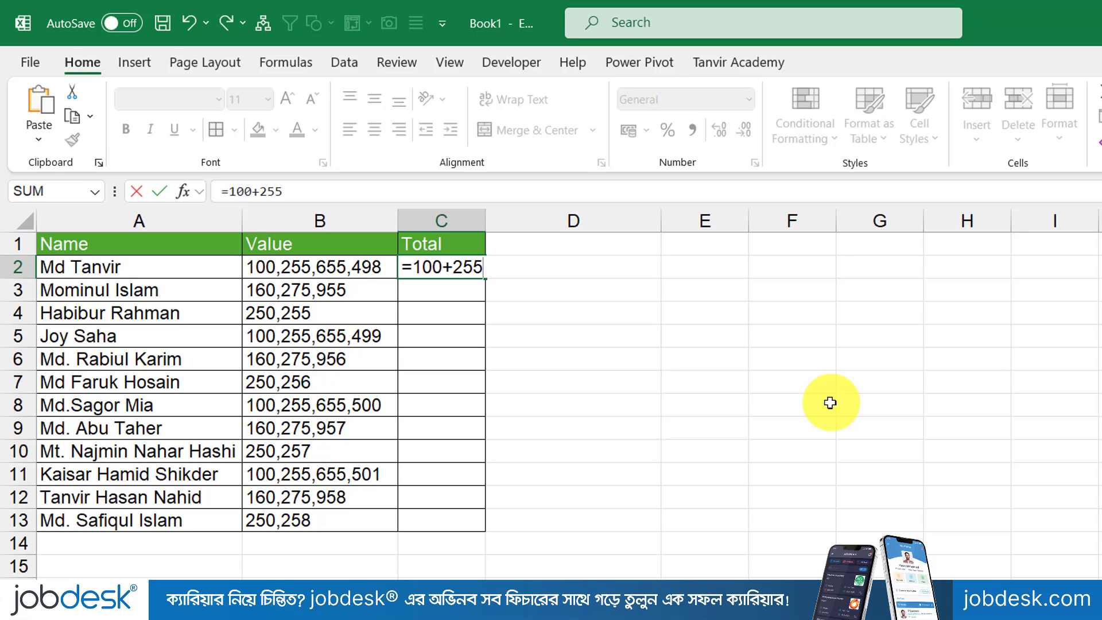
type("+655+498")
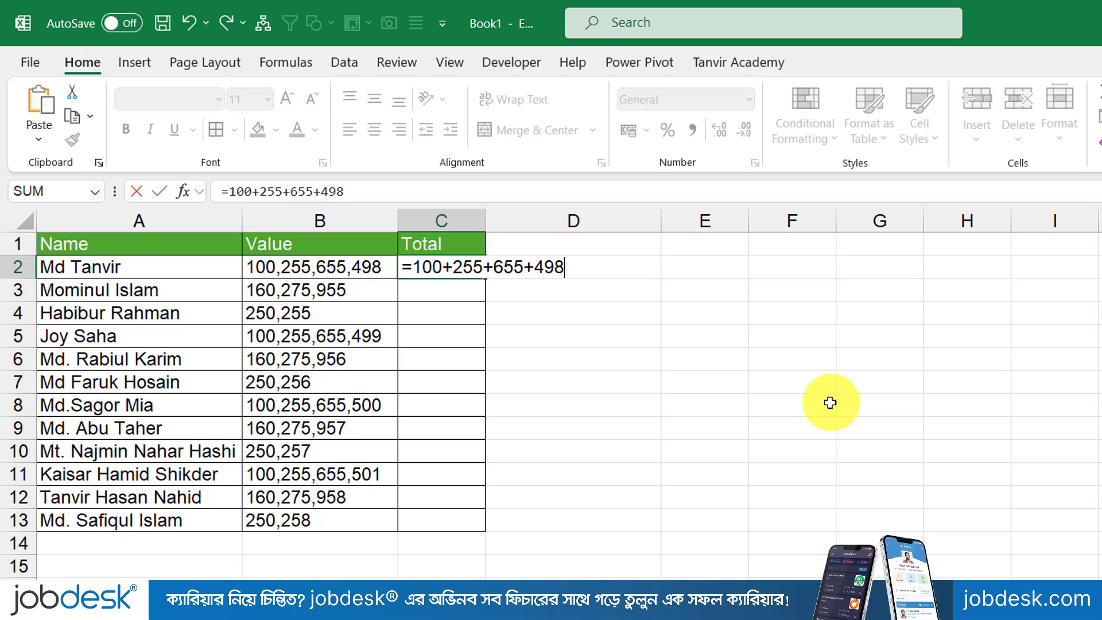
key("Return")
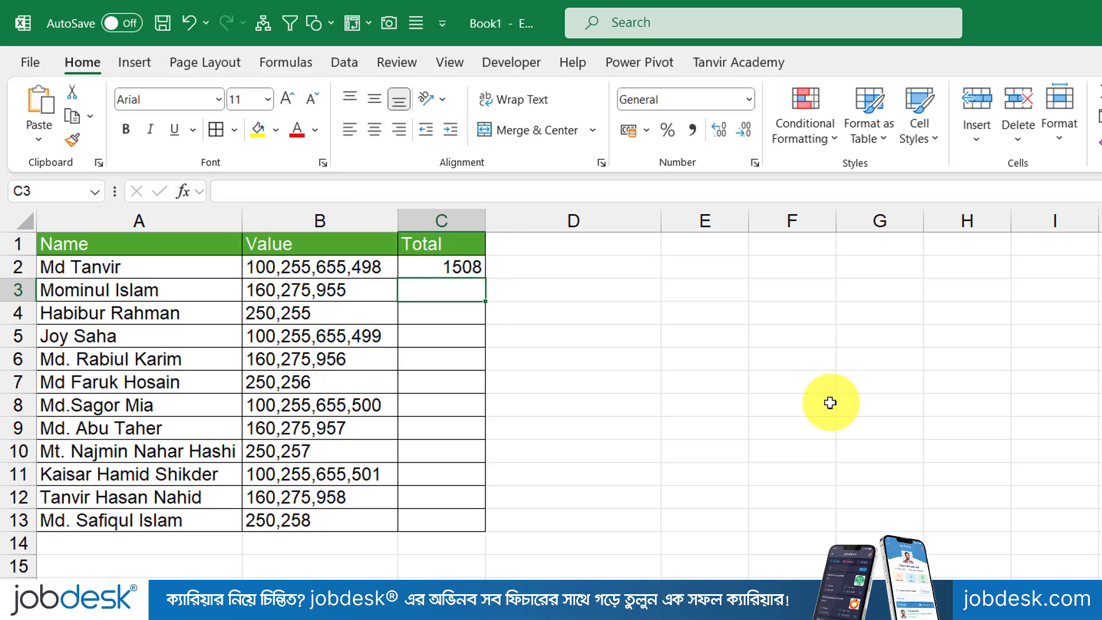
Try filling the C2 formula down to C13, undo the fill and clear C2.
left_click(428, 265)
left_click_drag(484, 276, 481, 523)
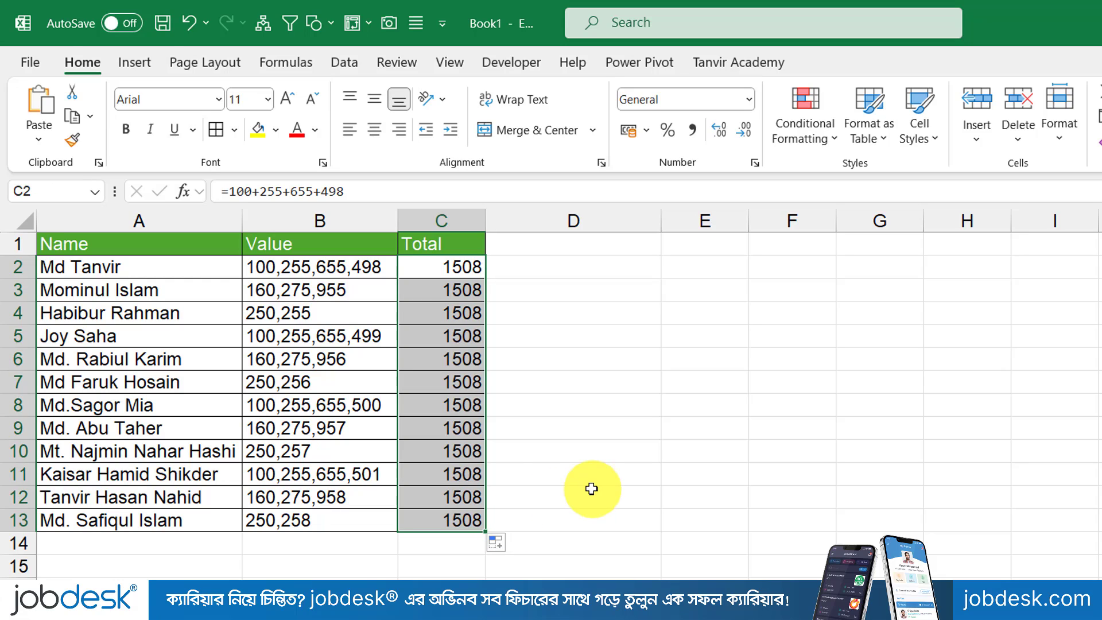
key("ctrl+z")
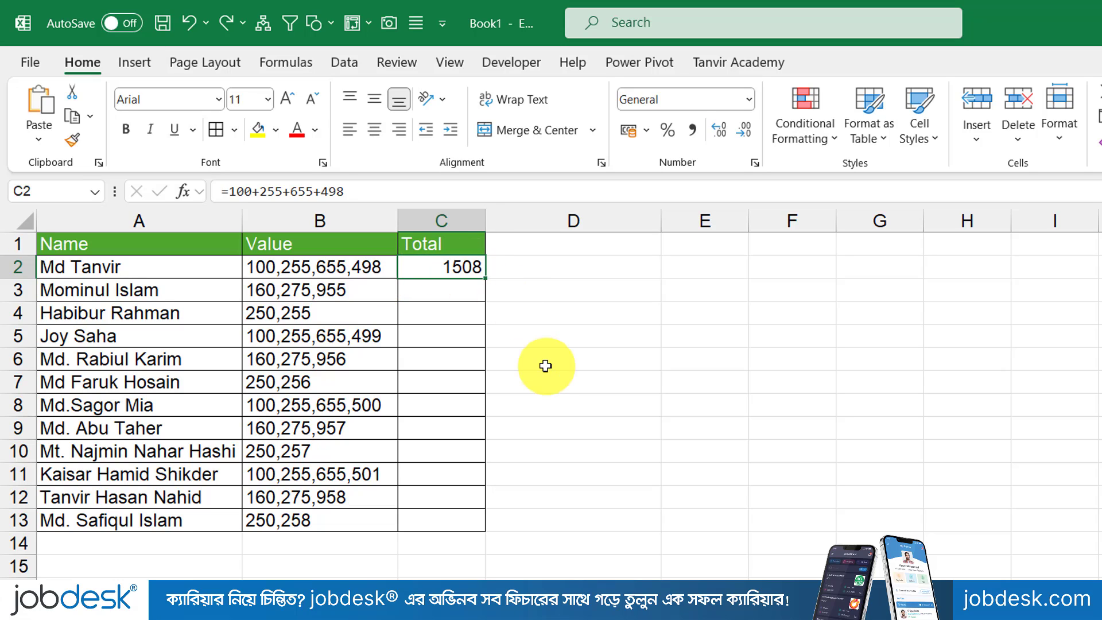
key("Delete")
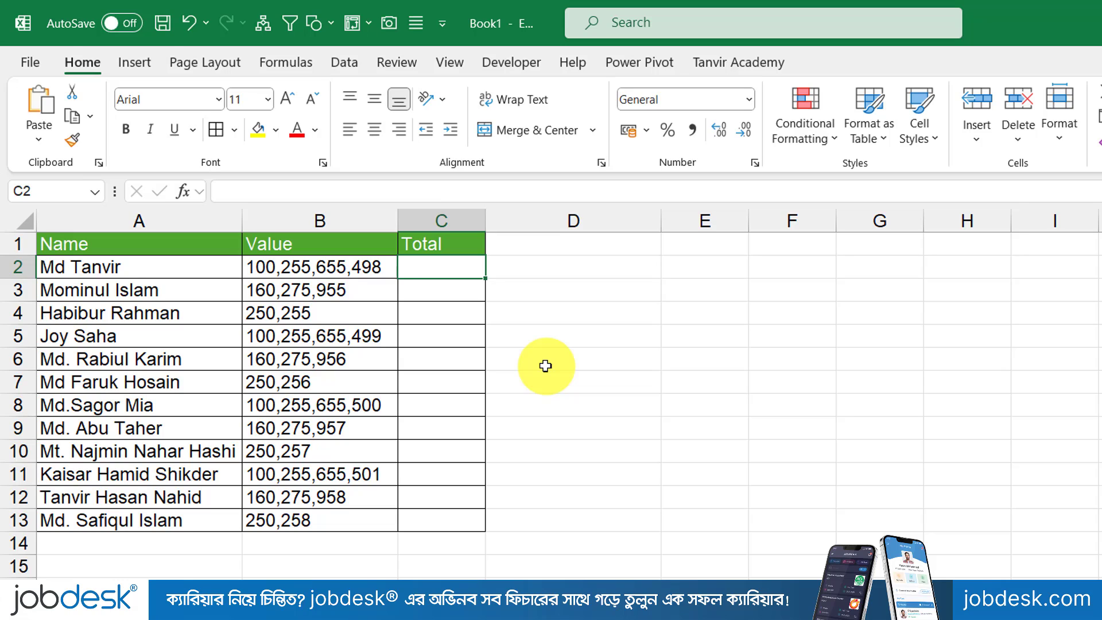
Start the formula =SUM(VALUE( in C2 and keep it as plain text by adding a space before the equals sign.
type("=sum")
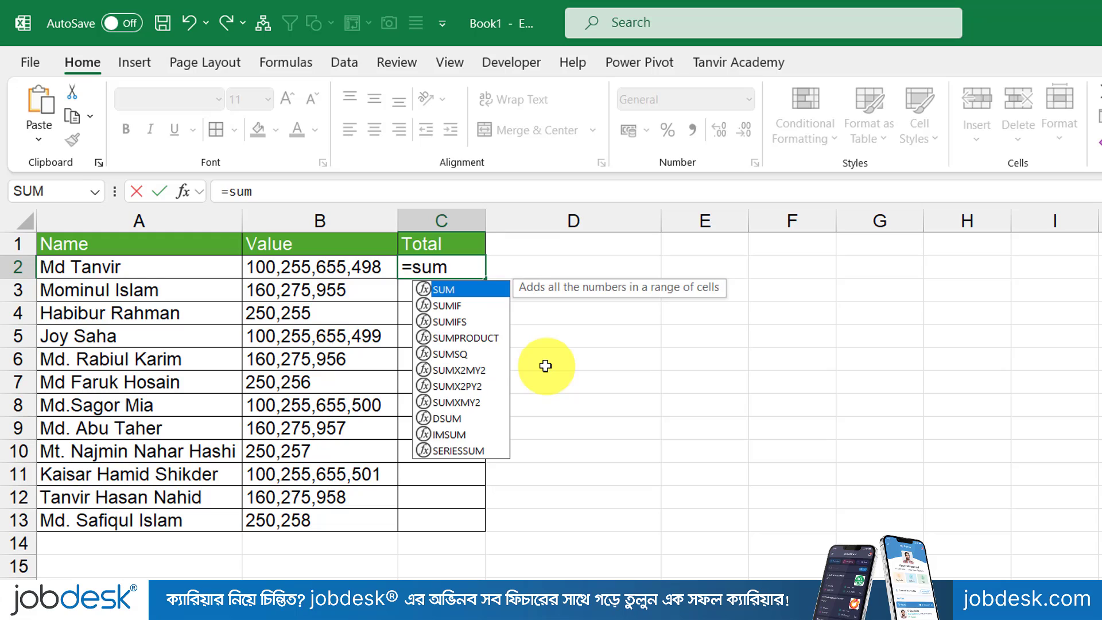
key("Tab")
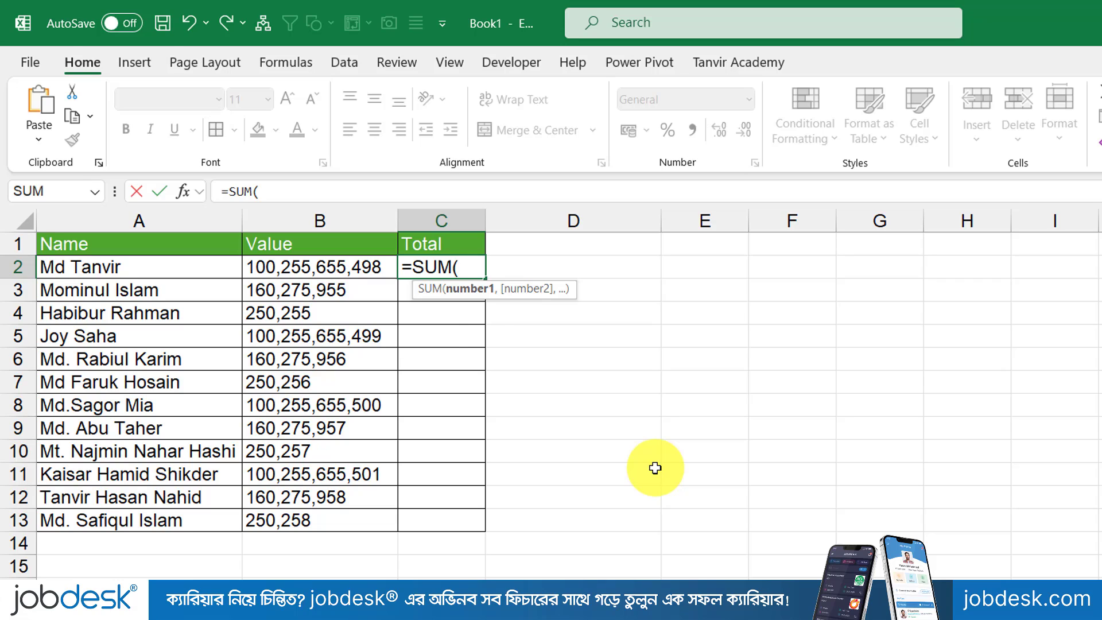
type("val")
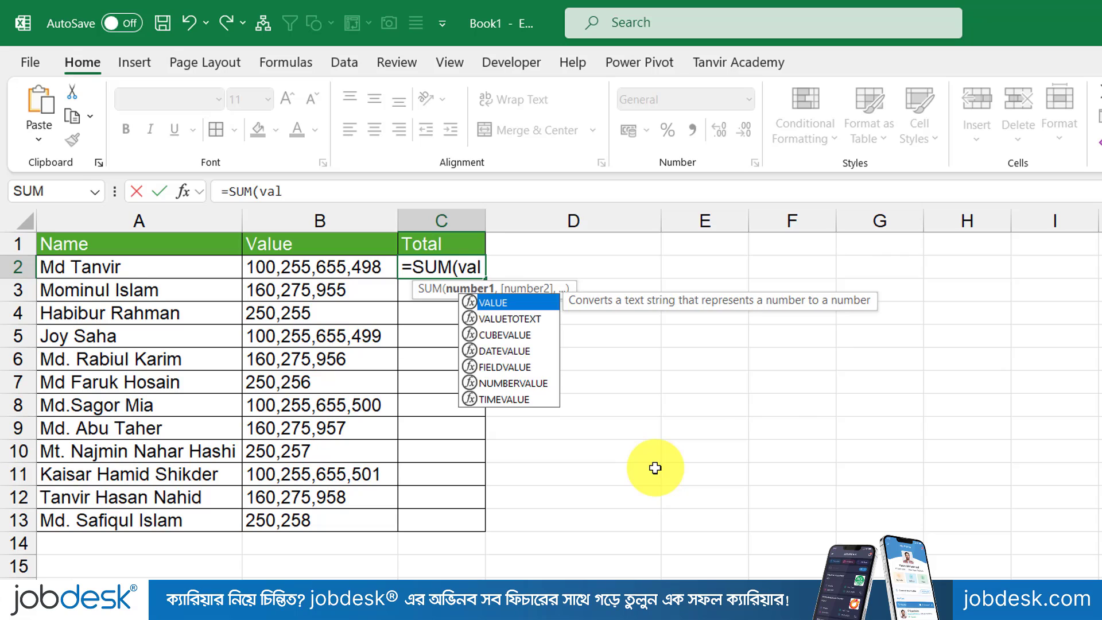
key("Tab")
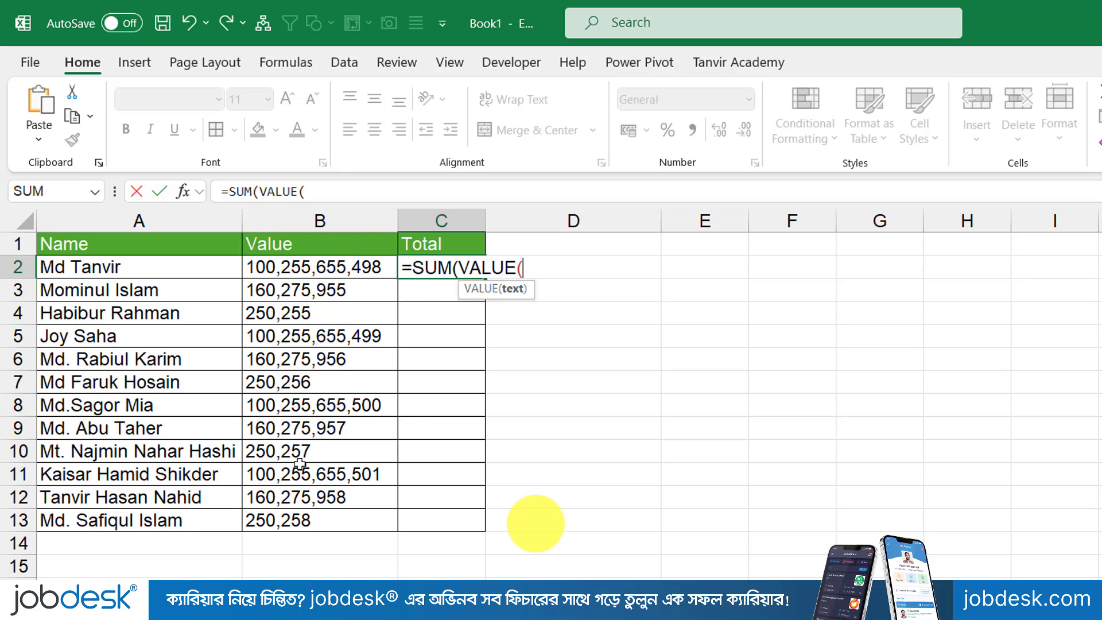
left_click(403, 267)
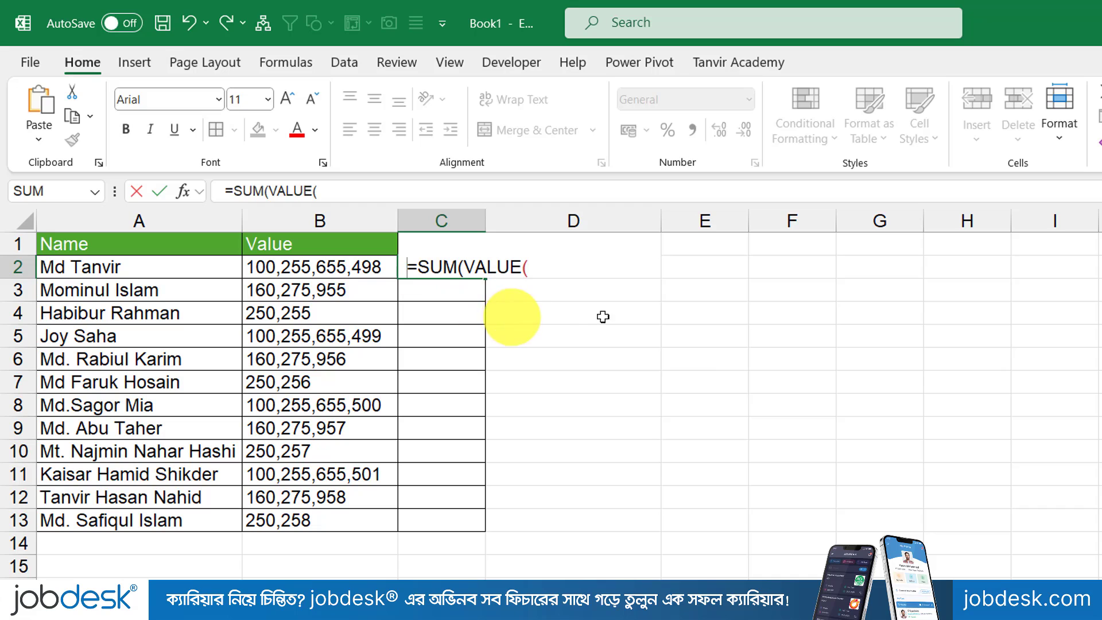
left_click(623, 320)
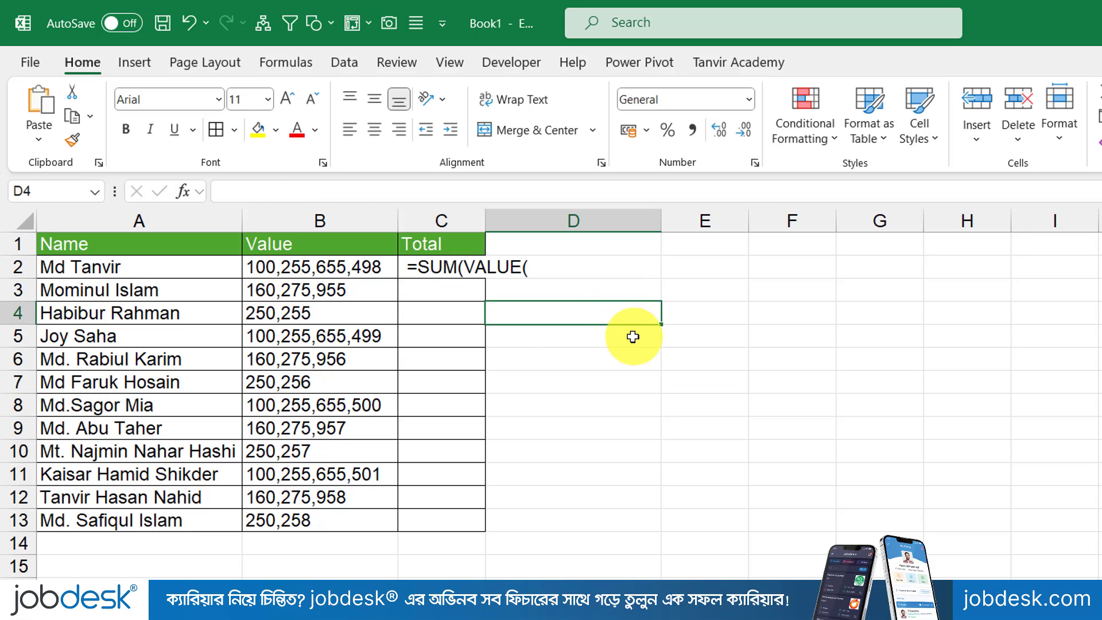
Test the VALUE function in D4 with the formula =VALUE(B4).
type("=va")
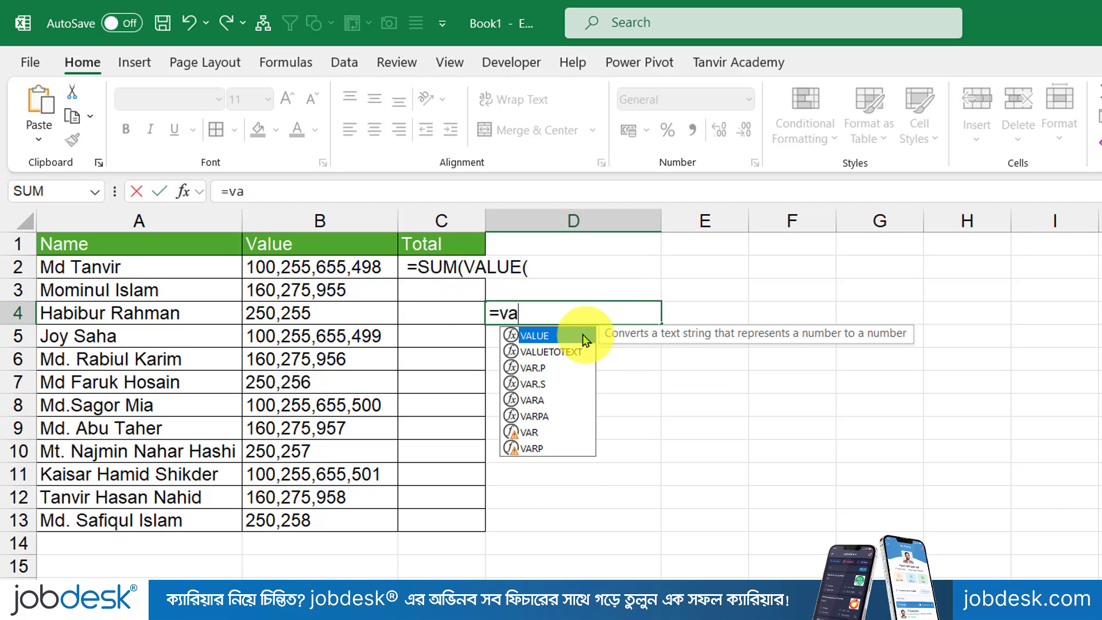
double_click(583, 334)
left_click(351, 310)
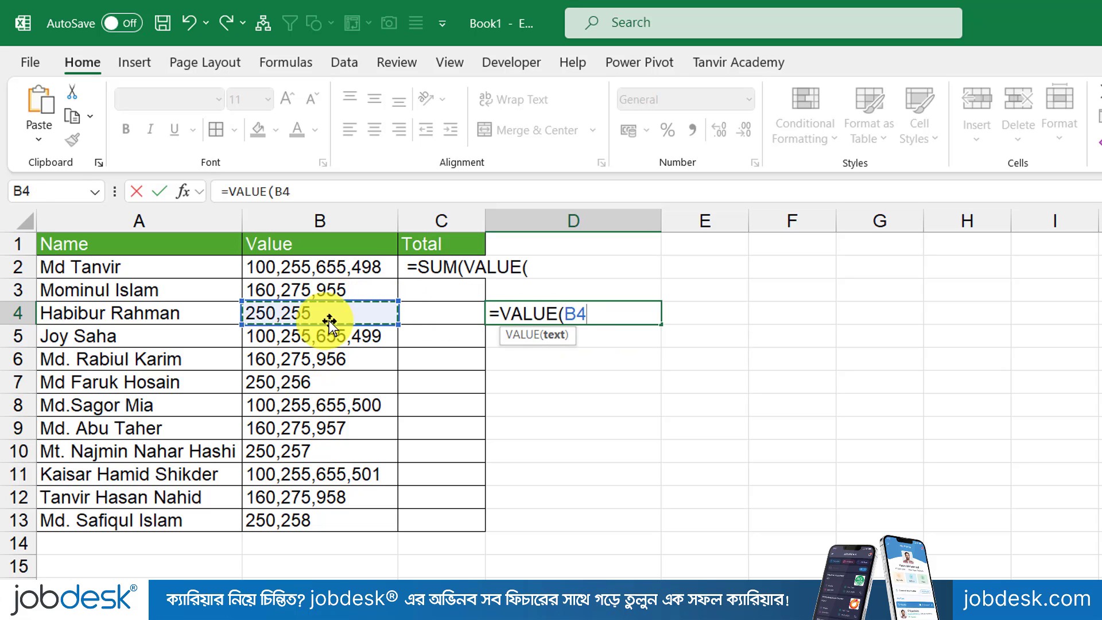
type(")")
key("Return")
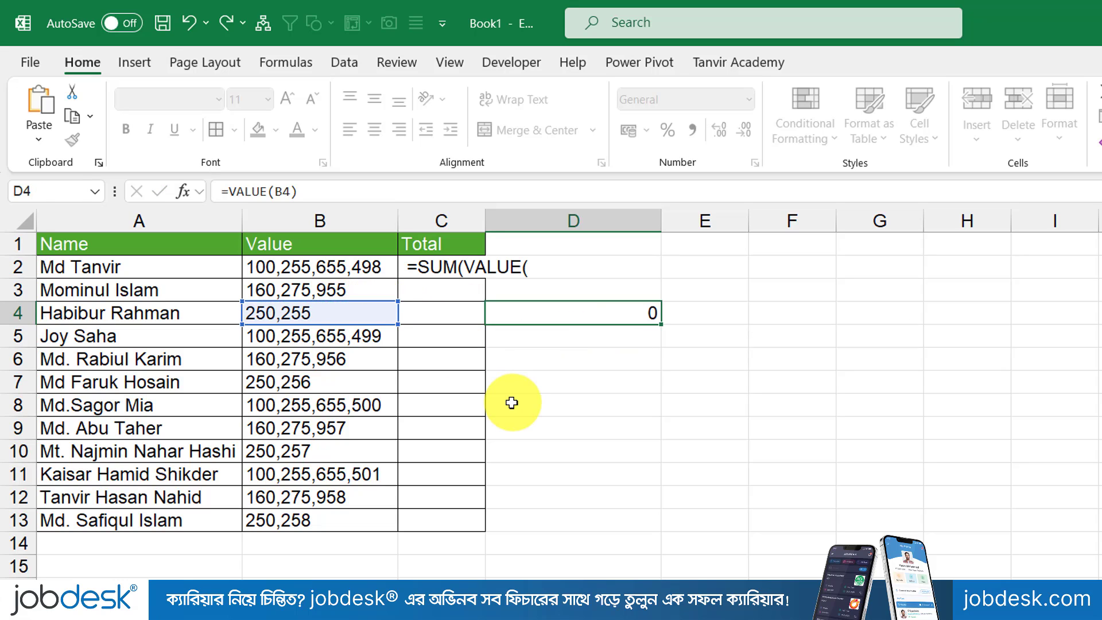
left_click(637, 314)
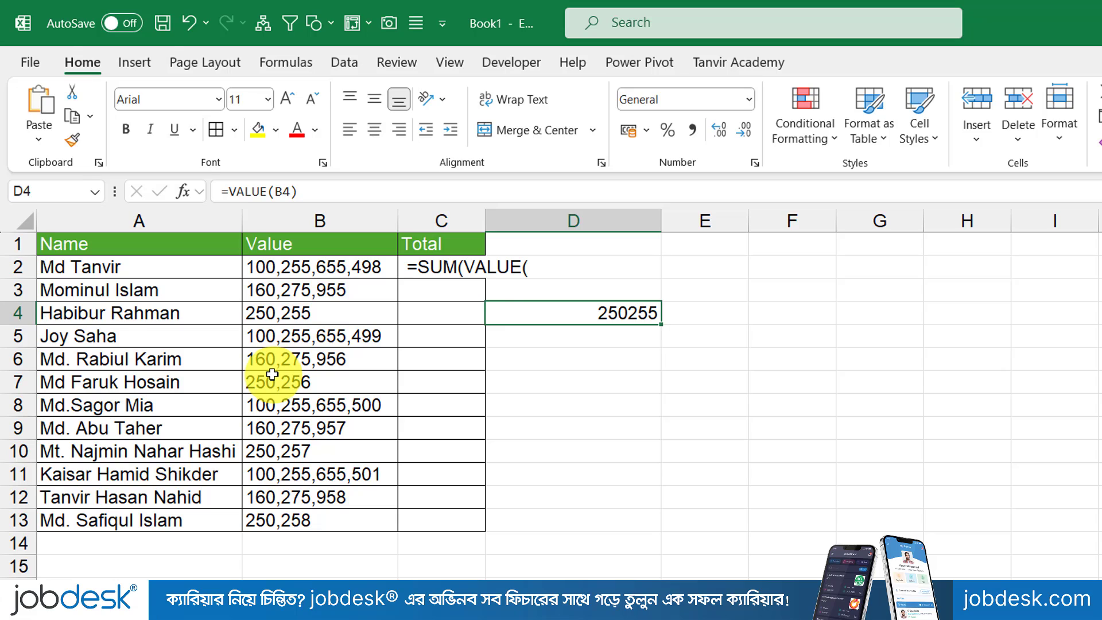
Test splitting B5 at its commas with the formula =TEXTSPLIT(B5,",") in D5.
left_click(610, 341)
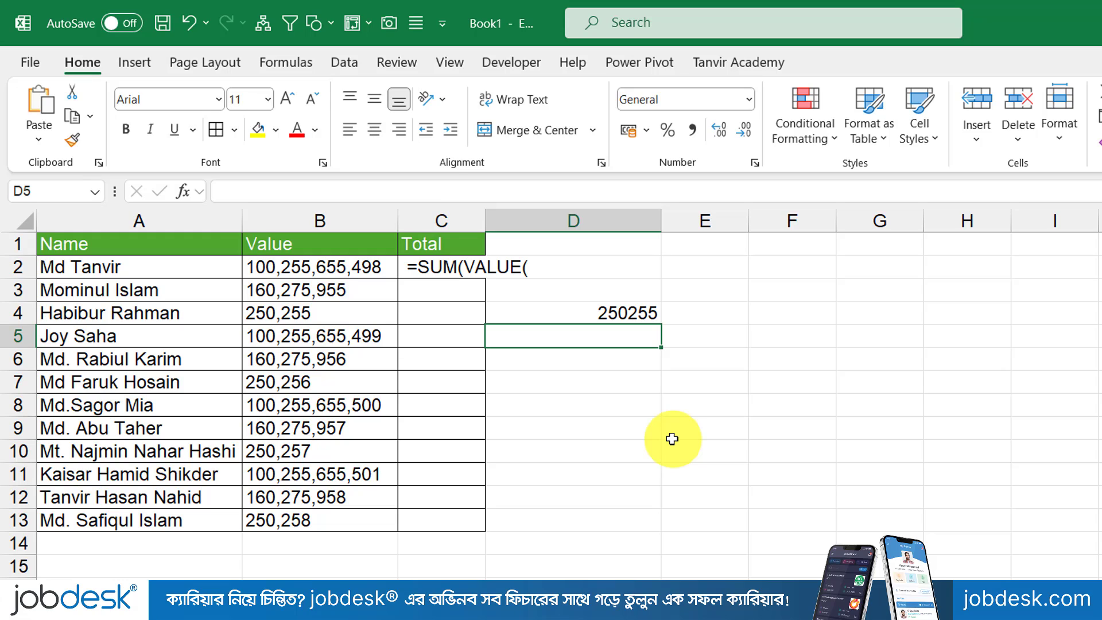
type("=")
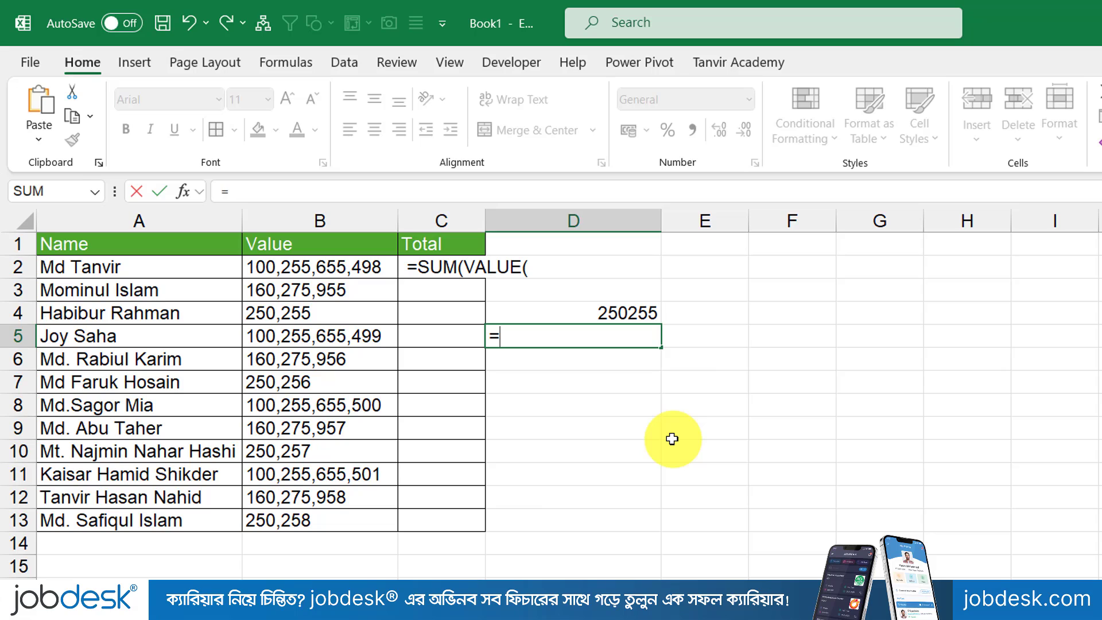
type("text")
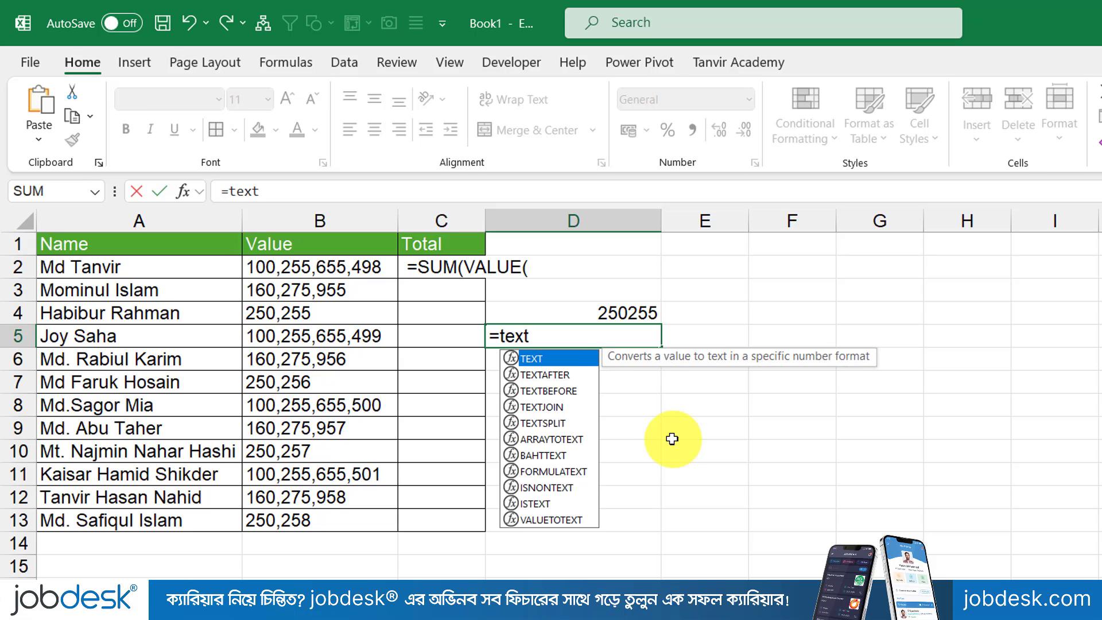
double_click(555, 423)
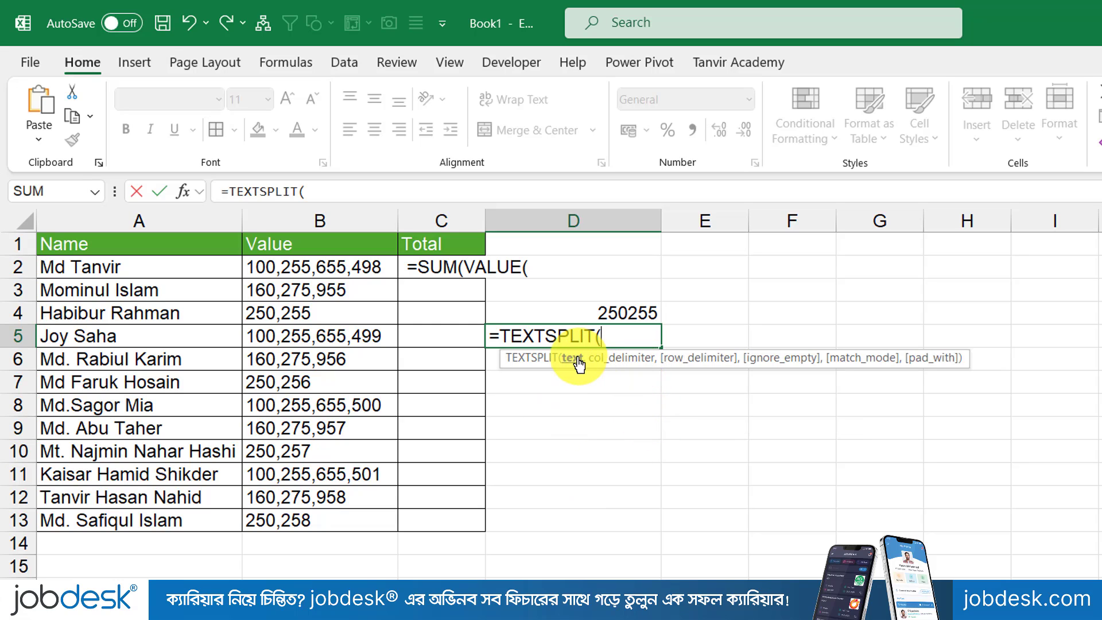
left_click(358, 341)
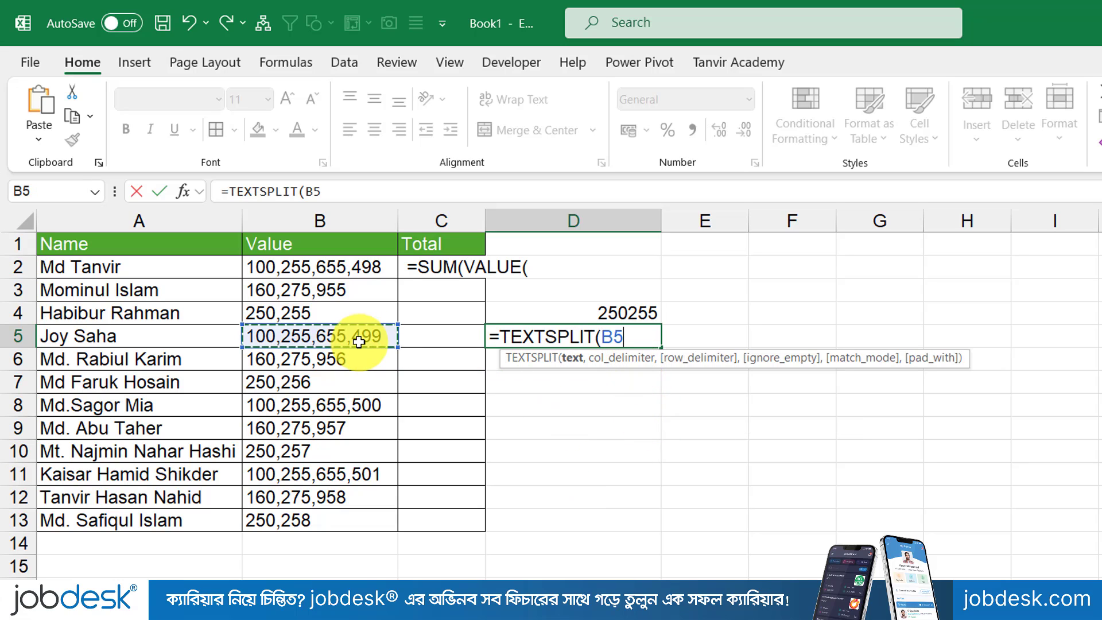
type(",")
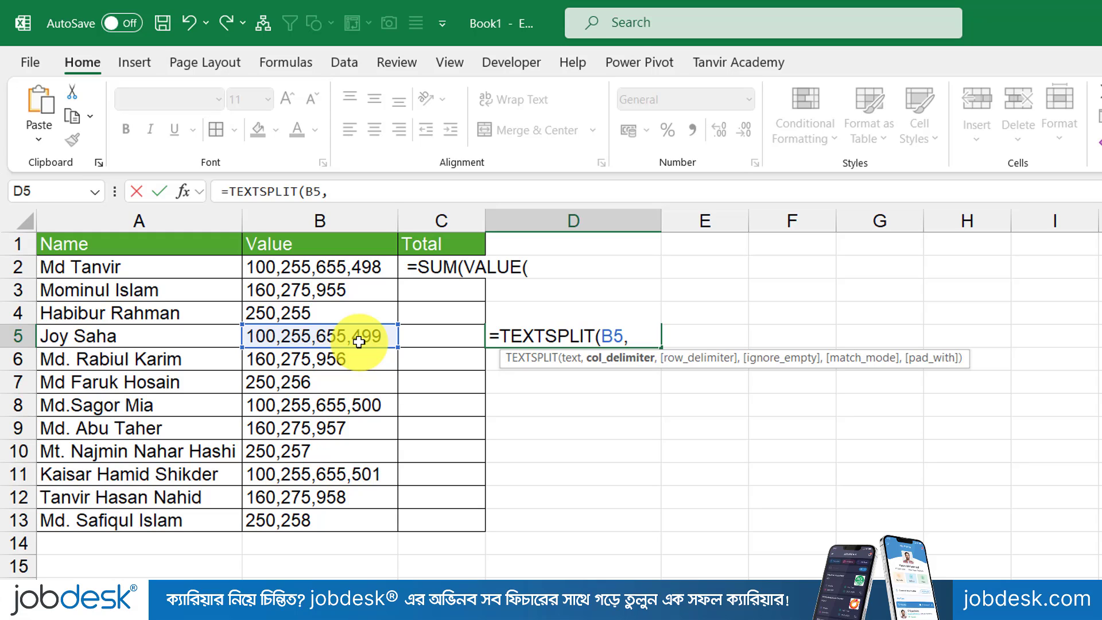
type("\",")
type("\")")
key("Return")
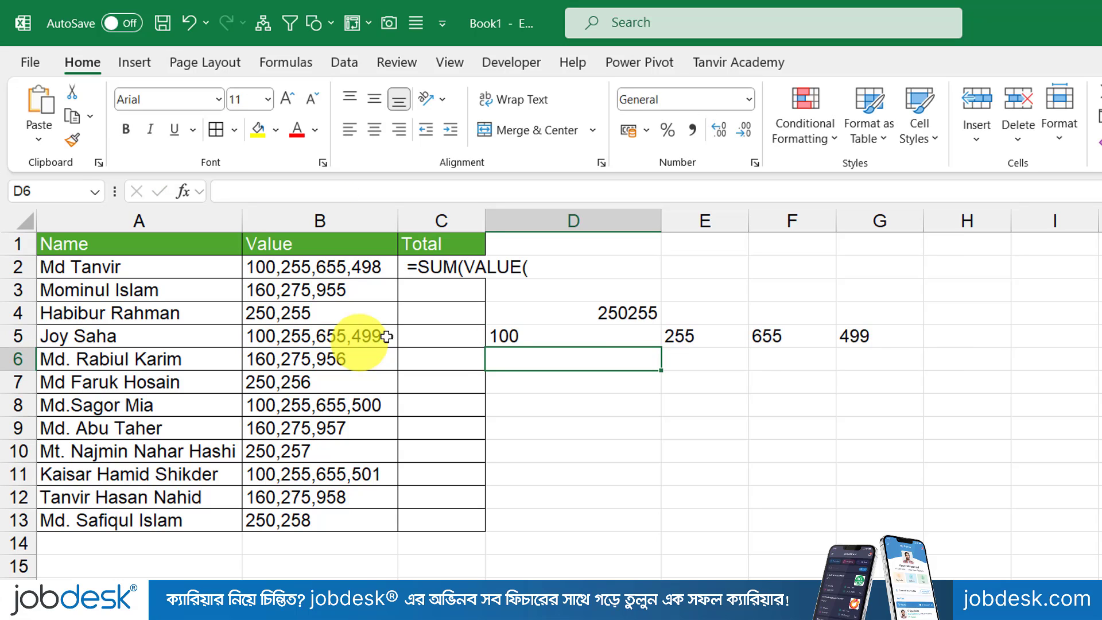
Clear the TEXTSPLIT test from D5:G5 and the VALUE test from D4.
left_click_drag(629, 341, 852, 339)
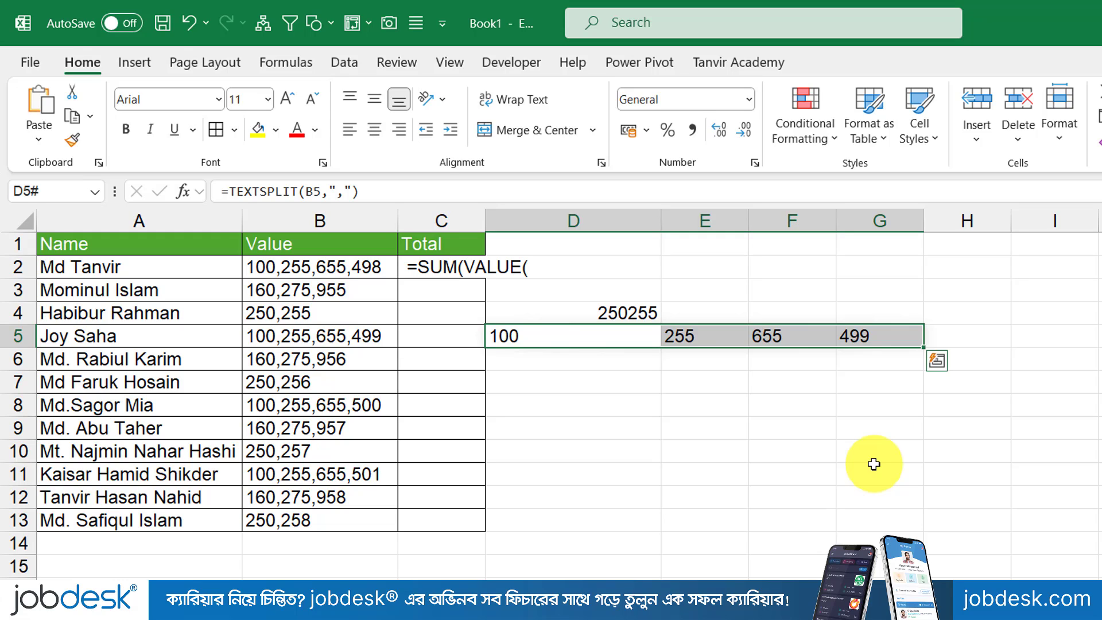
key("Delete")
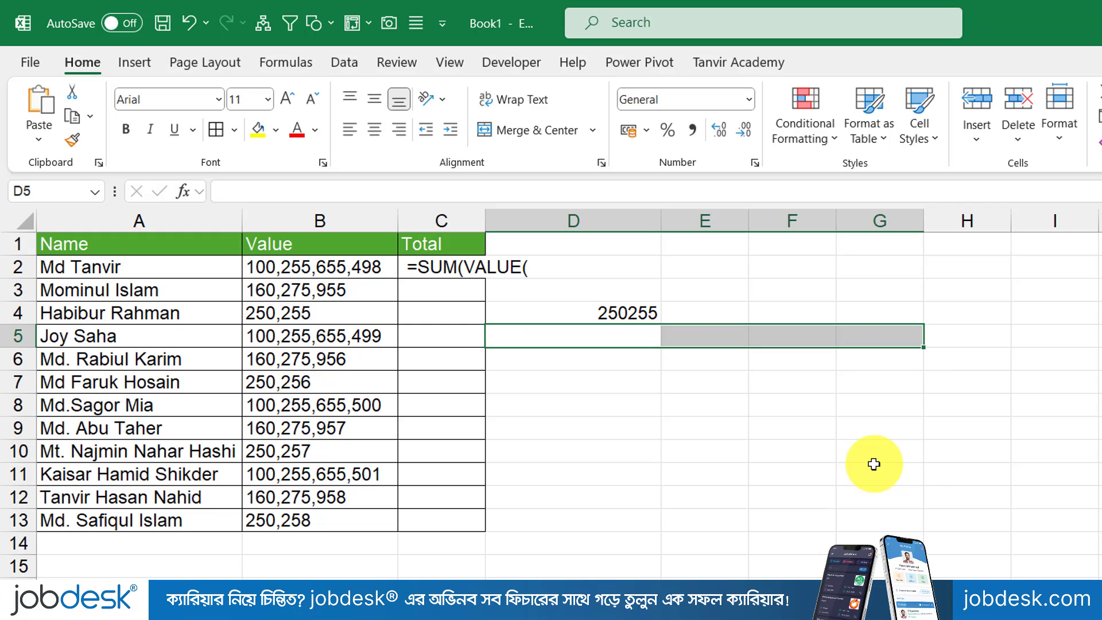
left_click(644, 315)
key("Delete")
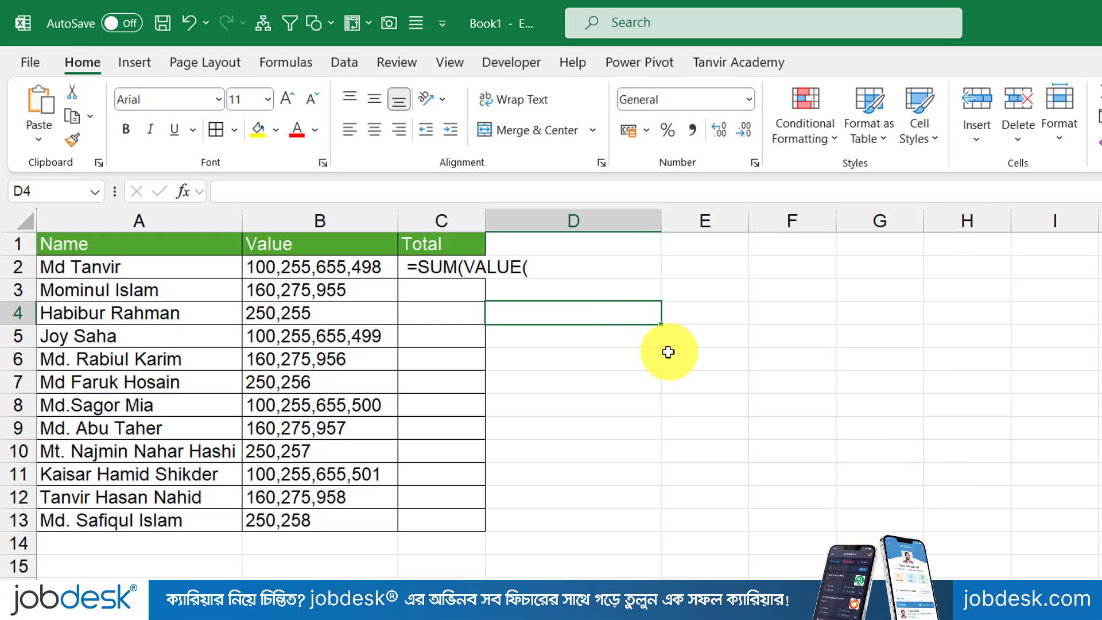
Clear the plain-text formula from C2 and begin a live formula there with =SUM(VALUE(.
left_click(477, 270)
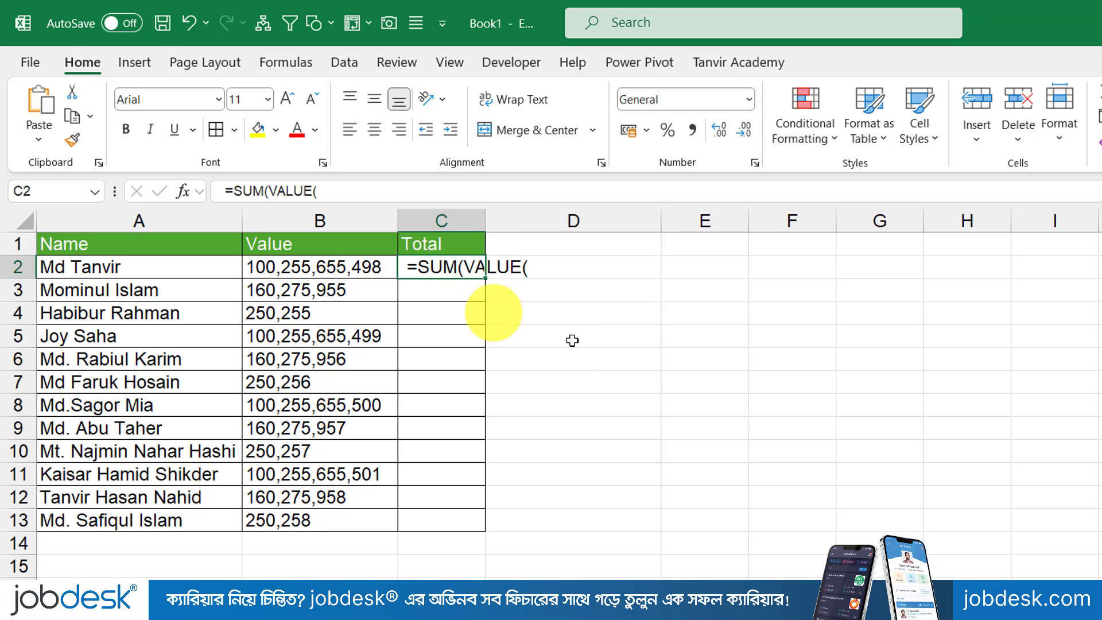
key("Delete")
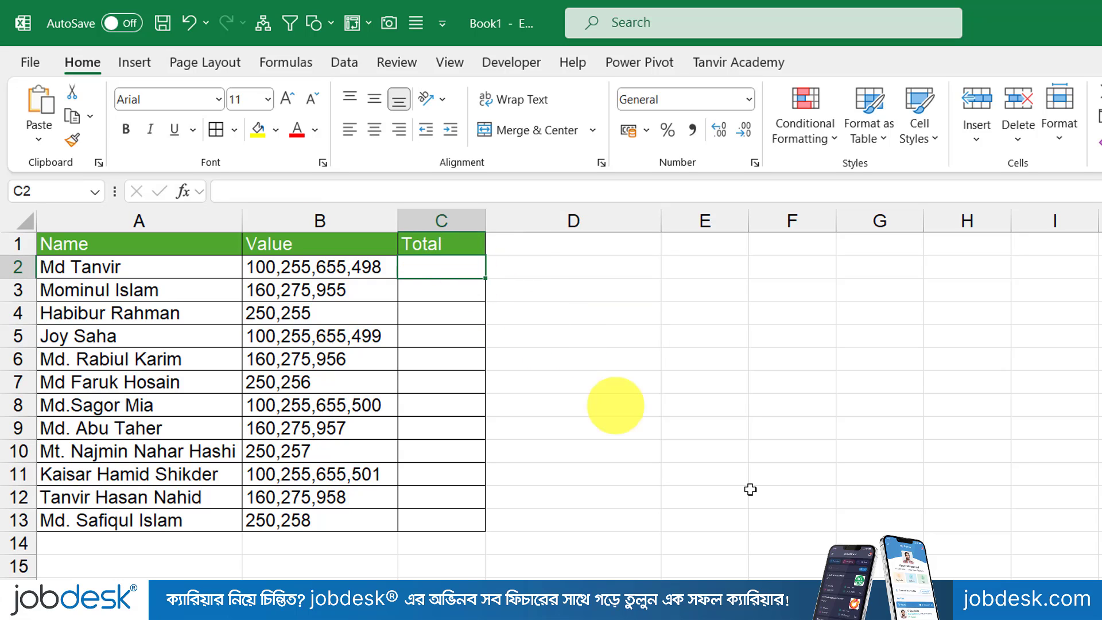
type("=sum")
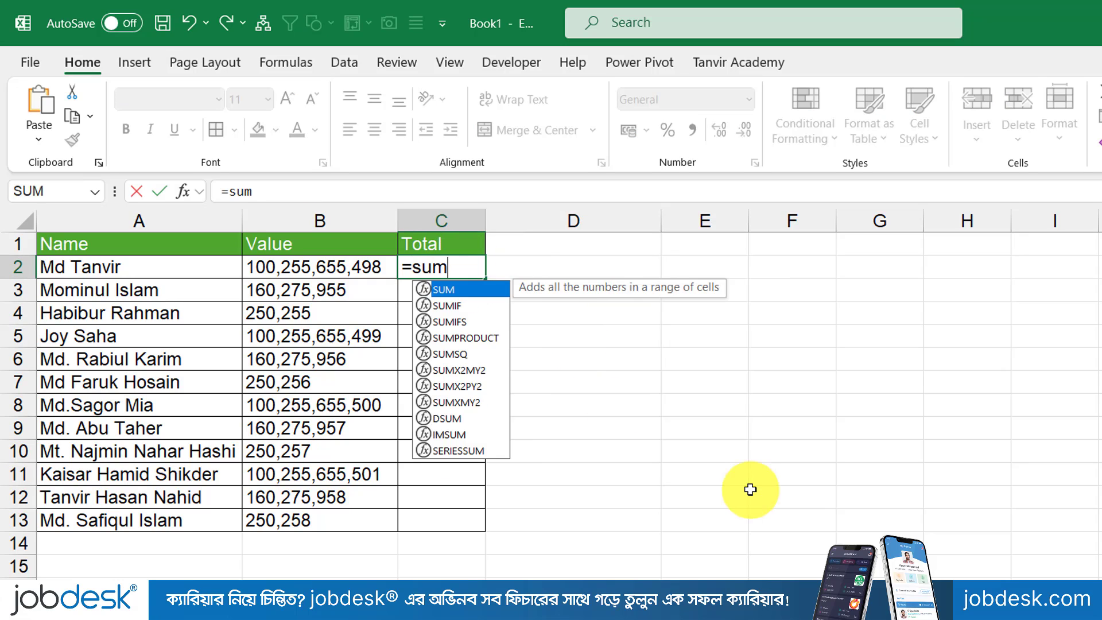
key("Tab")
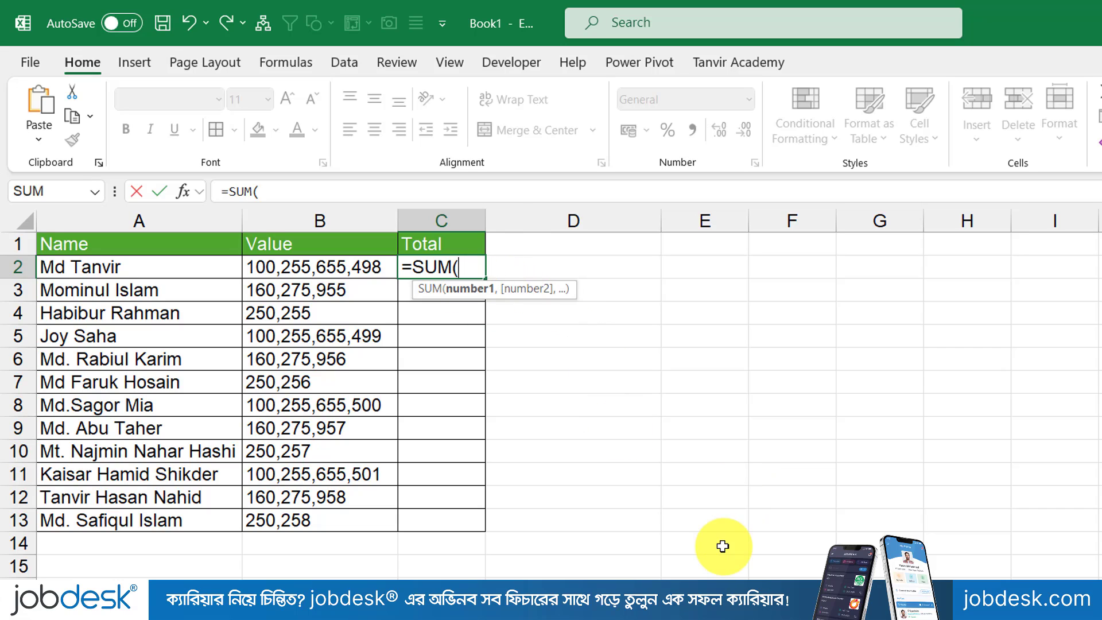
type("val")
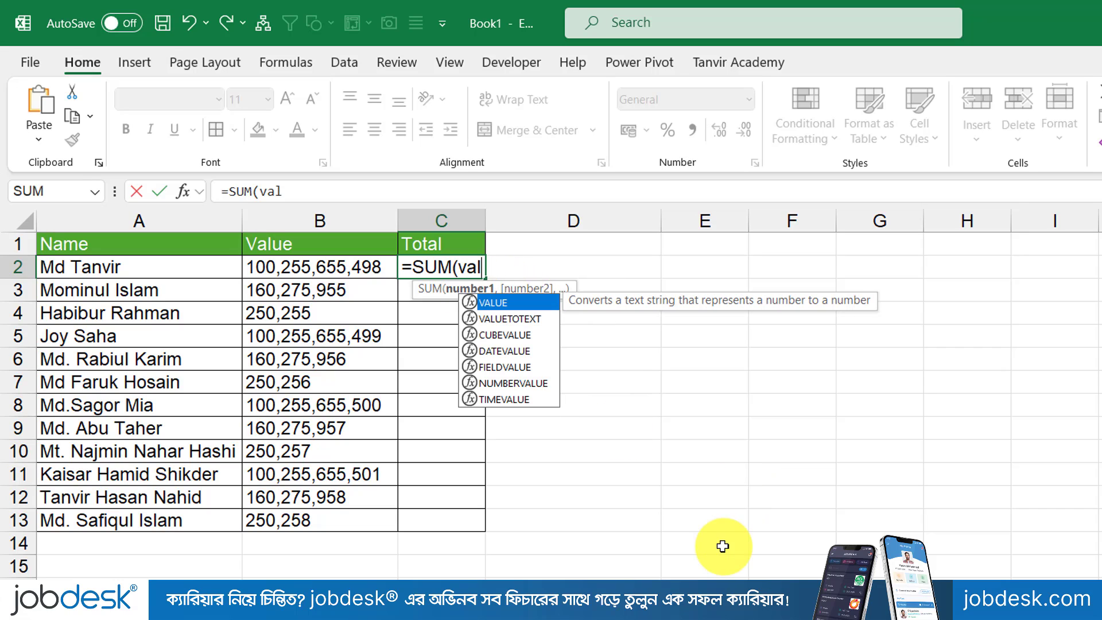
double_click(534, 301)
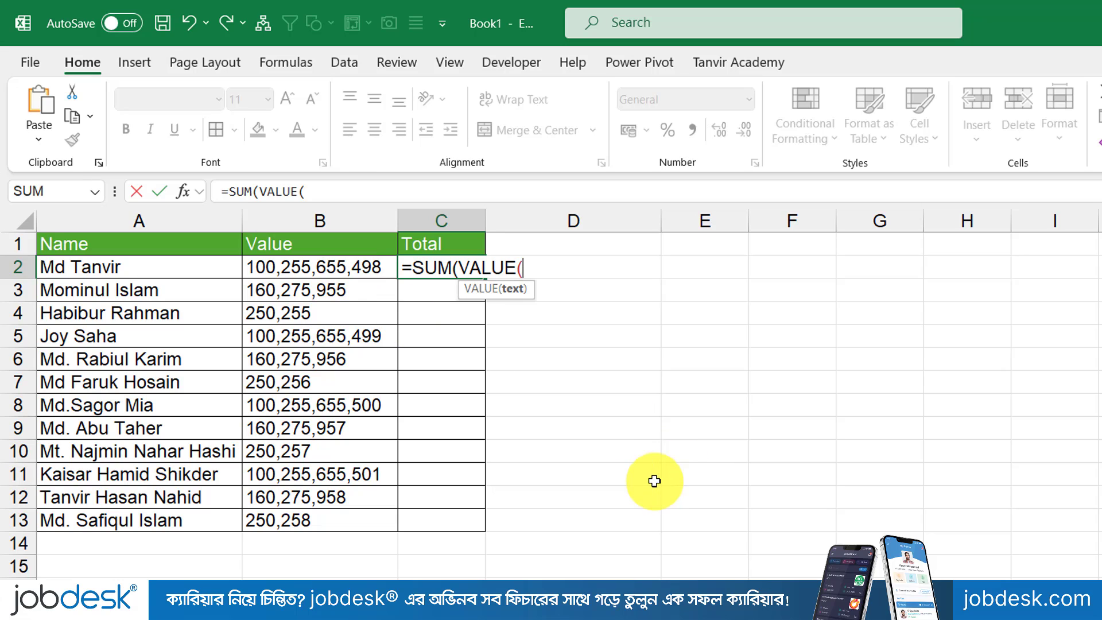
Complete the C2 formula as =SUM(VALUE(TEXTSPLIT(B2,","))) and fill it down the Total column to C13.
type("text")
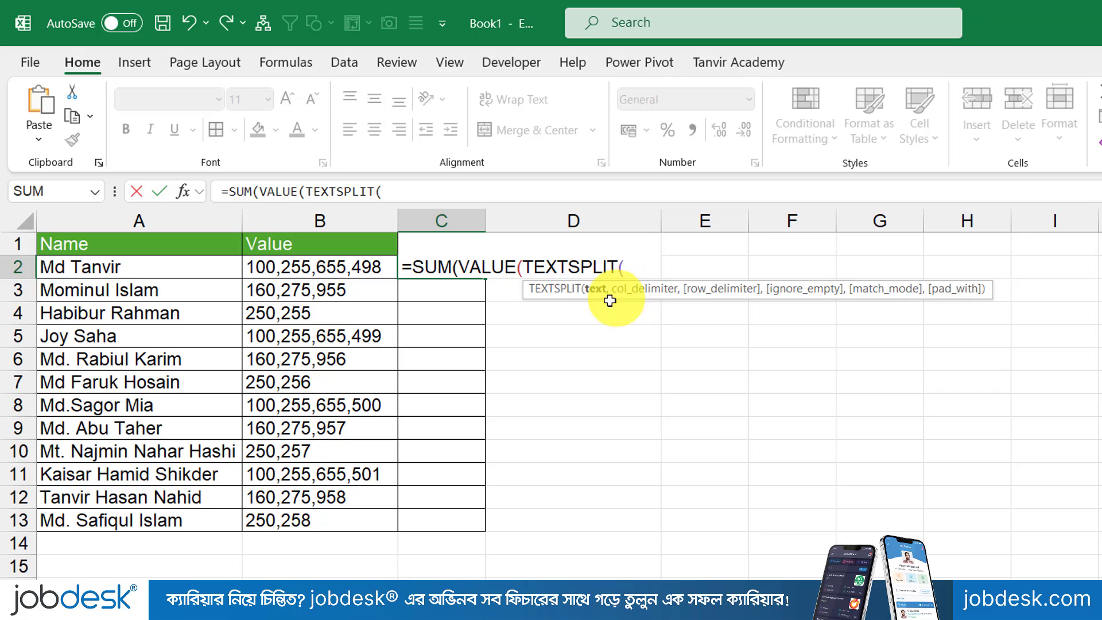
left_click(367, 266)
type(",")
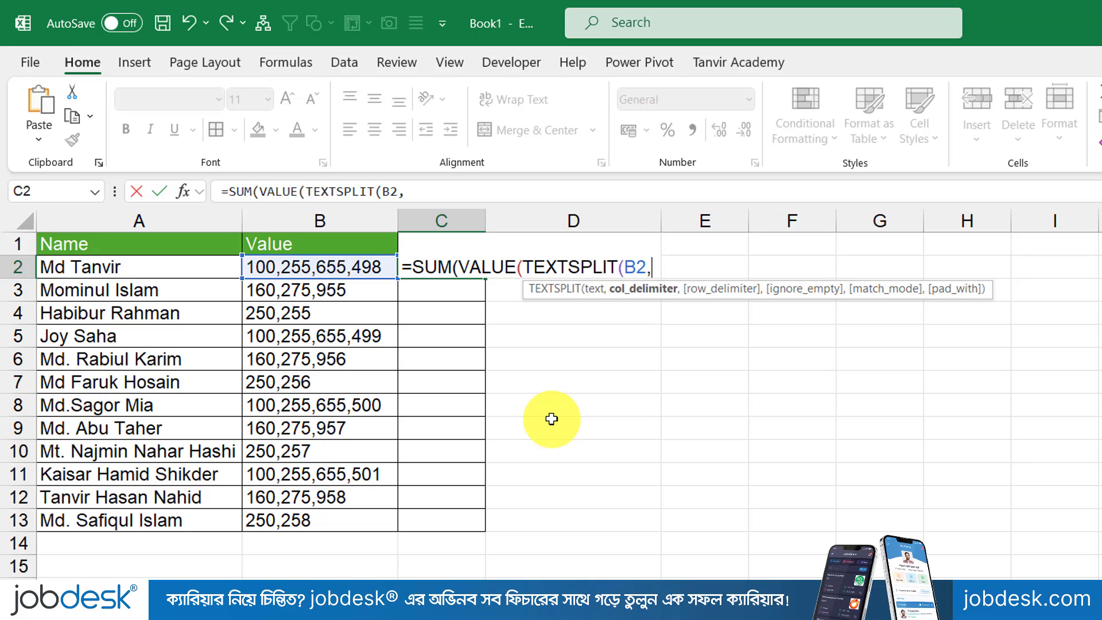
type("\",\")")
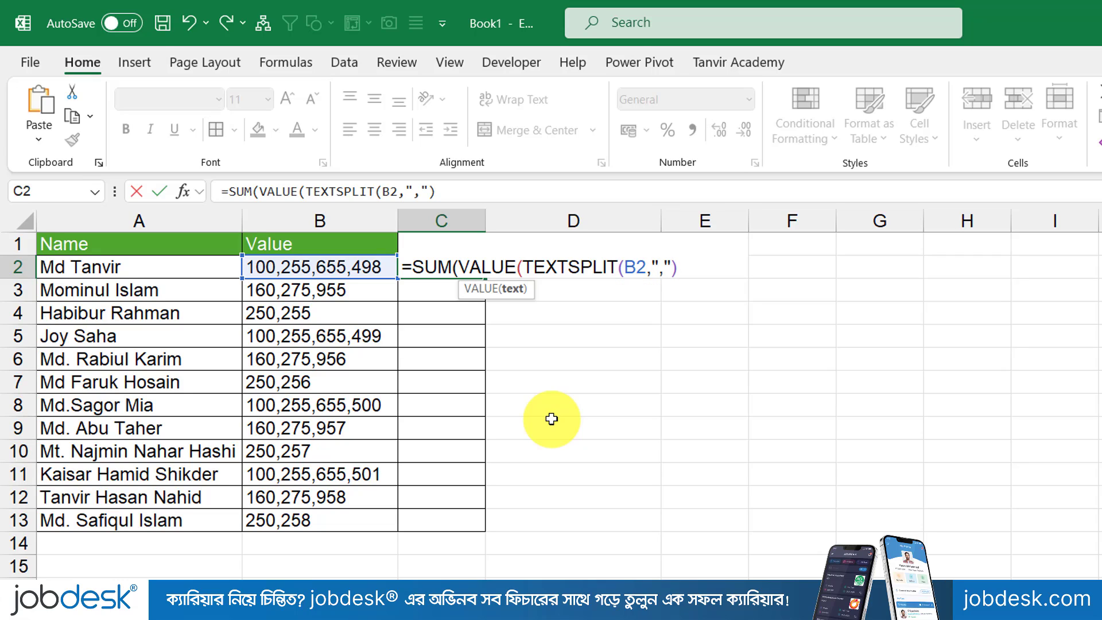
type(")")
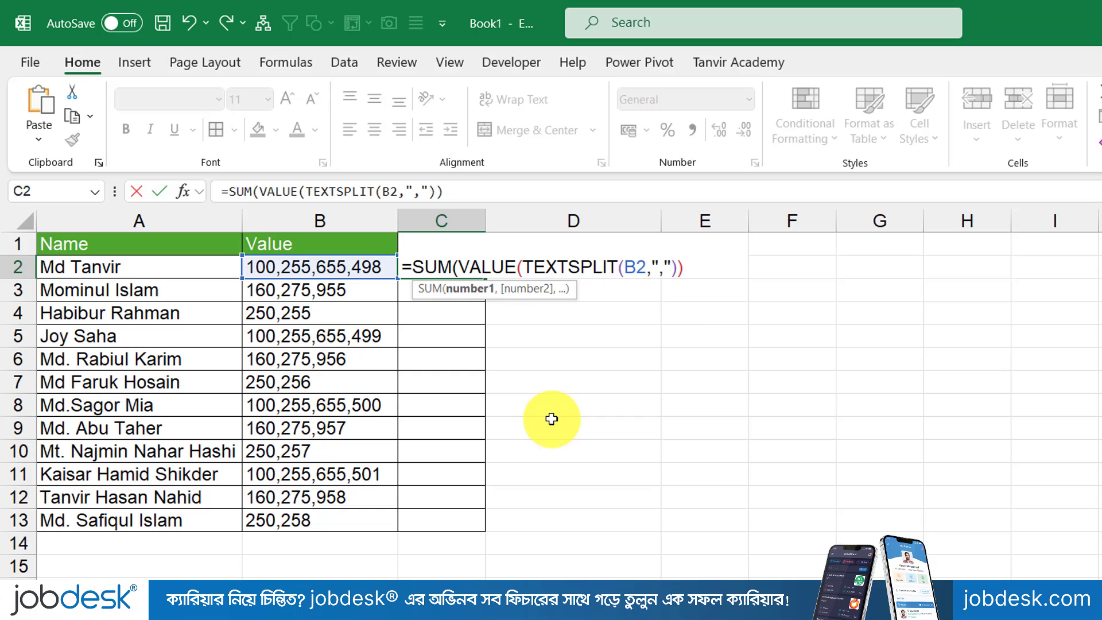
type(")")
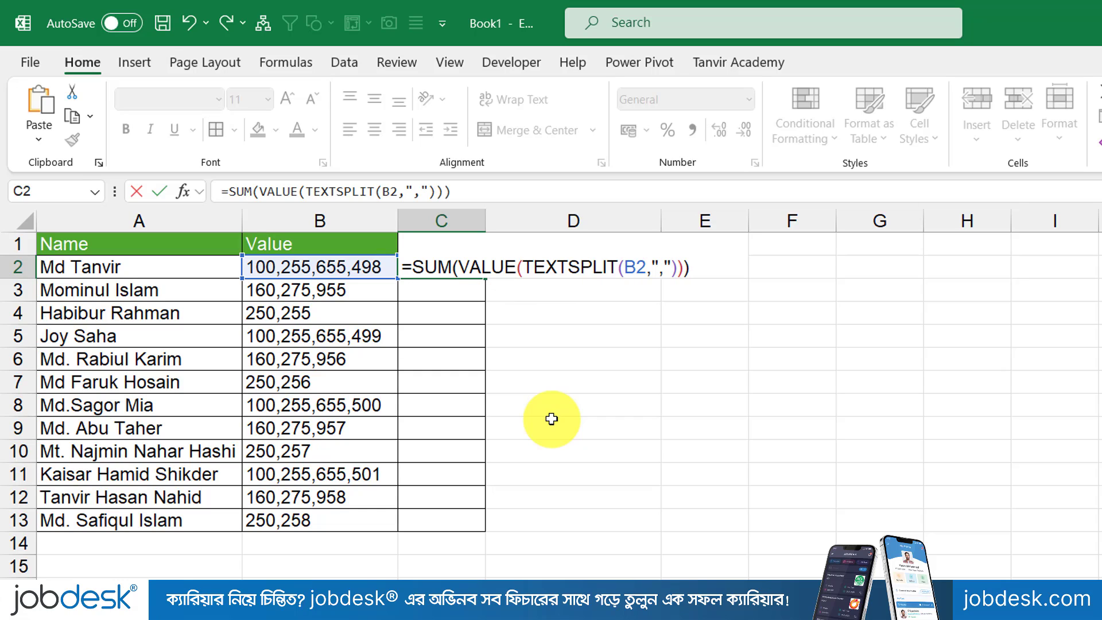
key("Return")
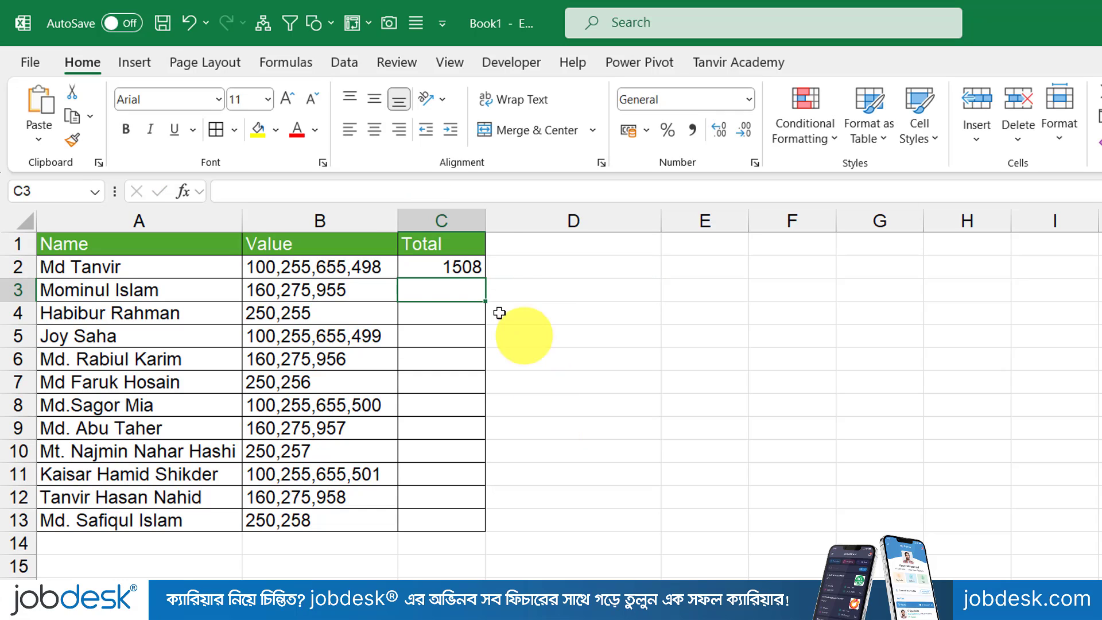
left_click(445, 267)
left_click_drag(485, 278, 489, 524)
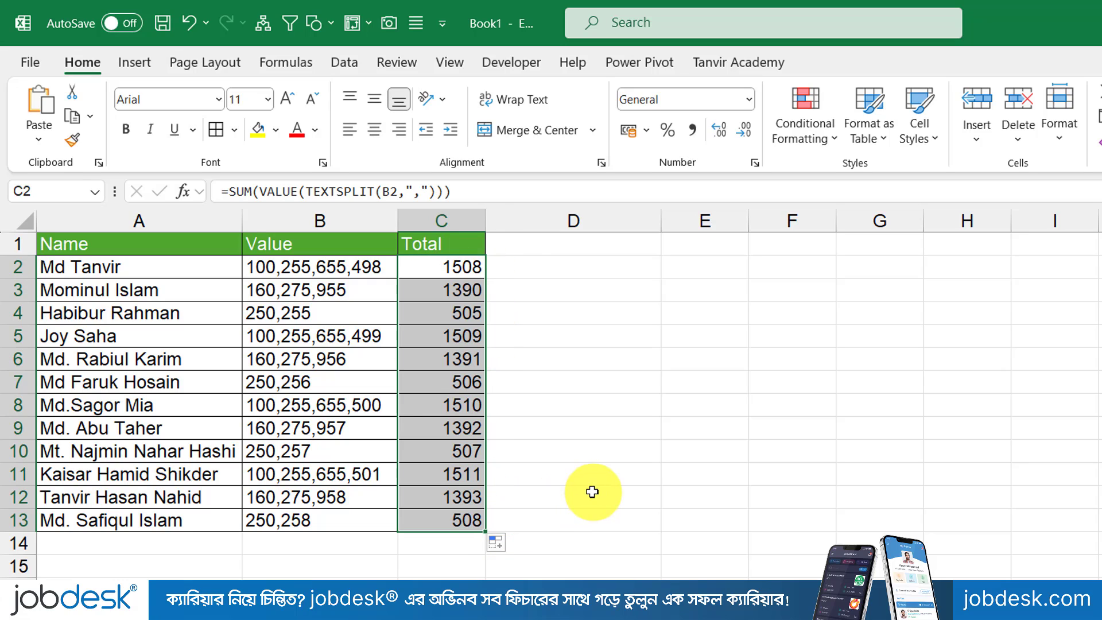
Append ,555 to the value in B4 and check the total in C4.
double_click(327, 310)
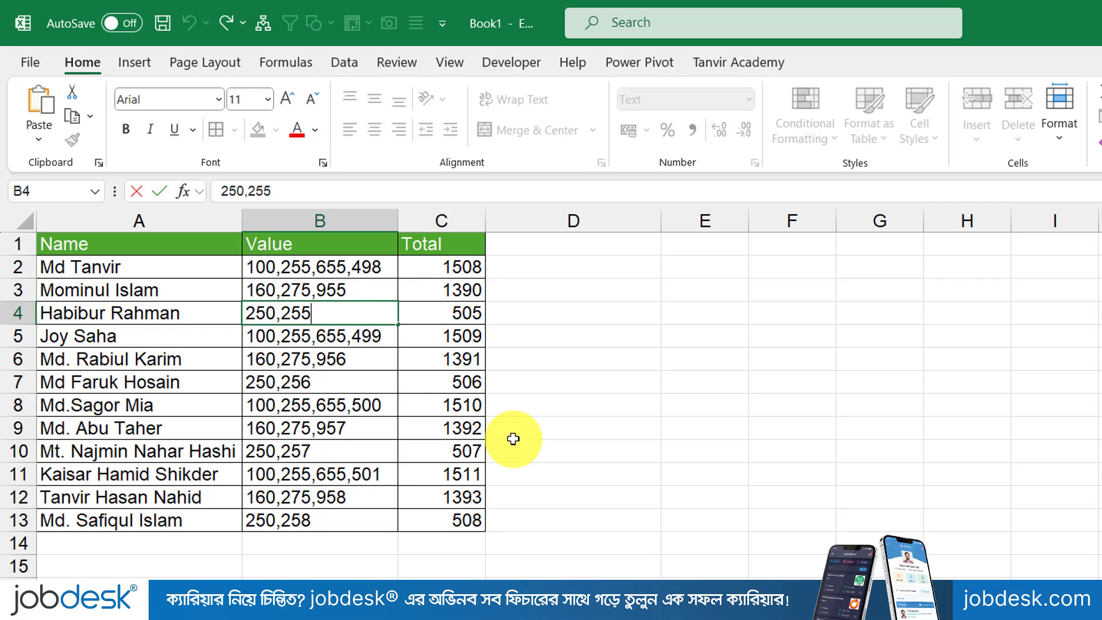
type(",555")
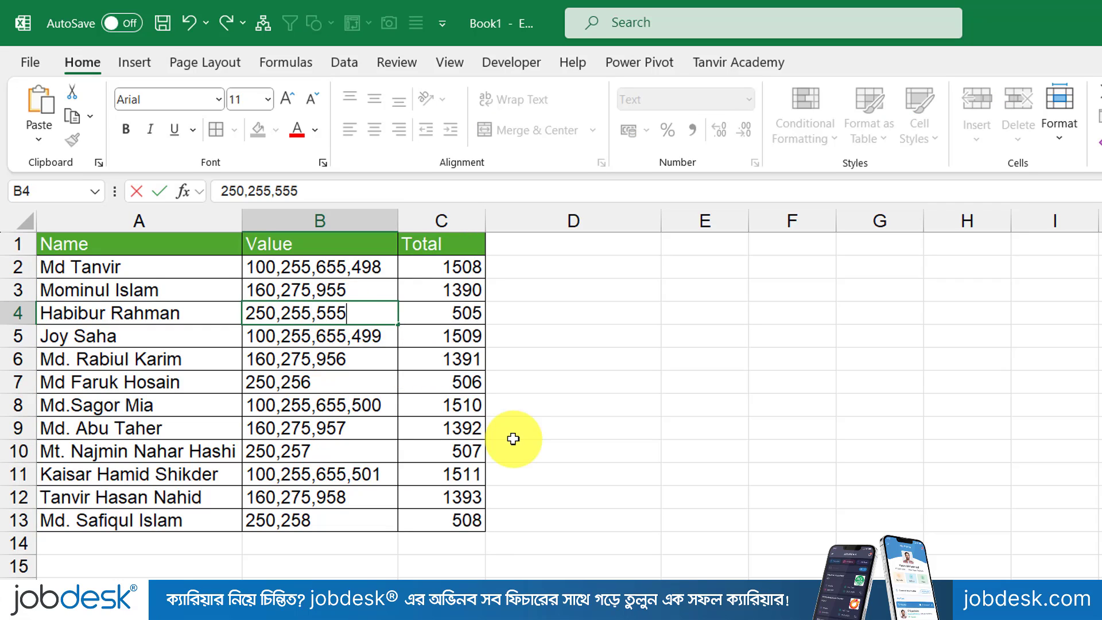
key("Return")
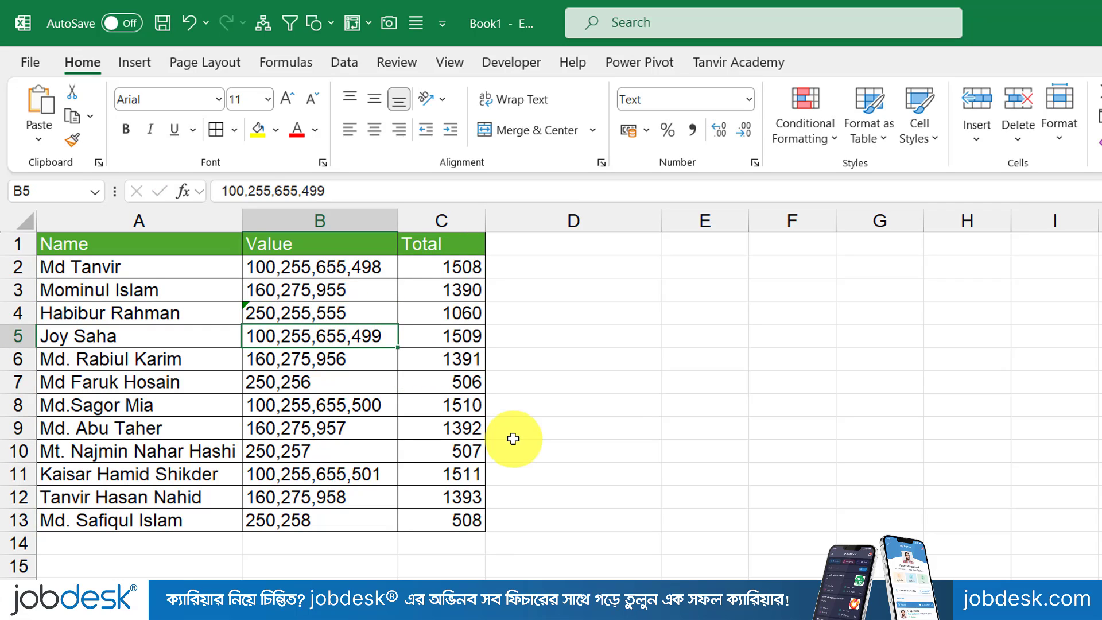
left_click(476, 313)
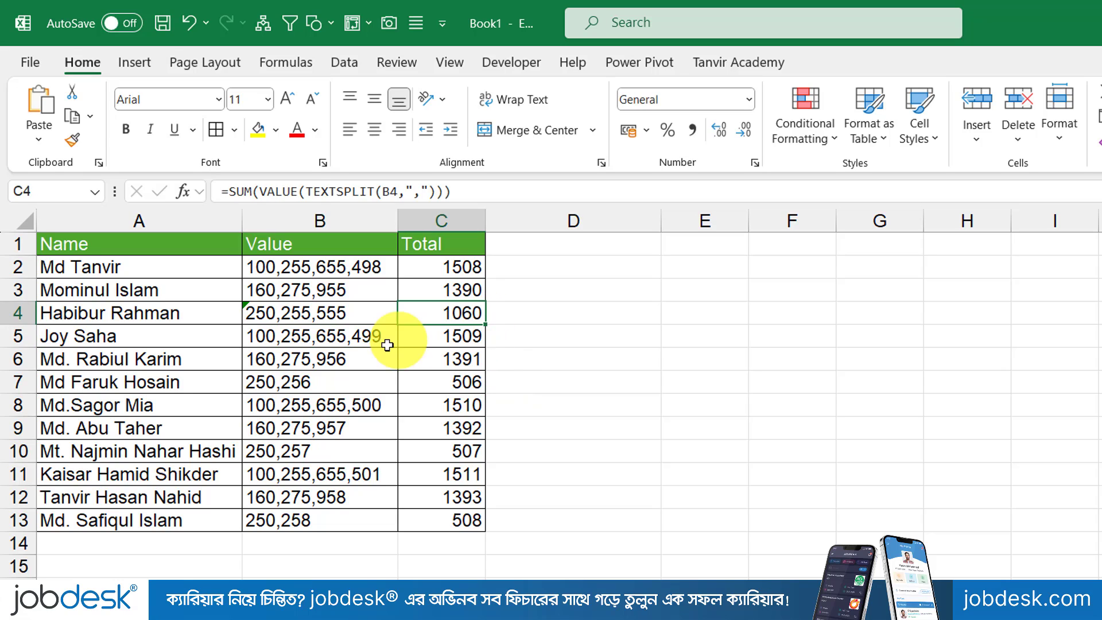
Append ,1555 to the value in B7 so the cell reads 250,256,1555.
left_click(332, 378)
key("F2")
type(",")
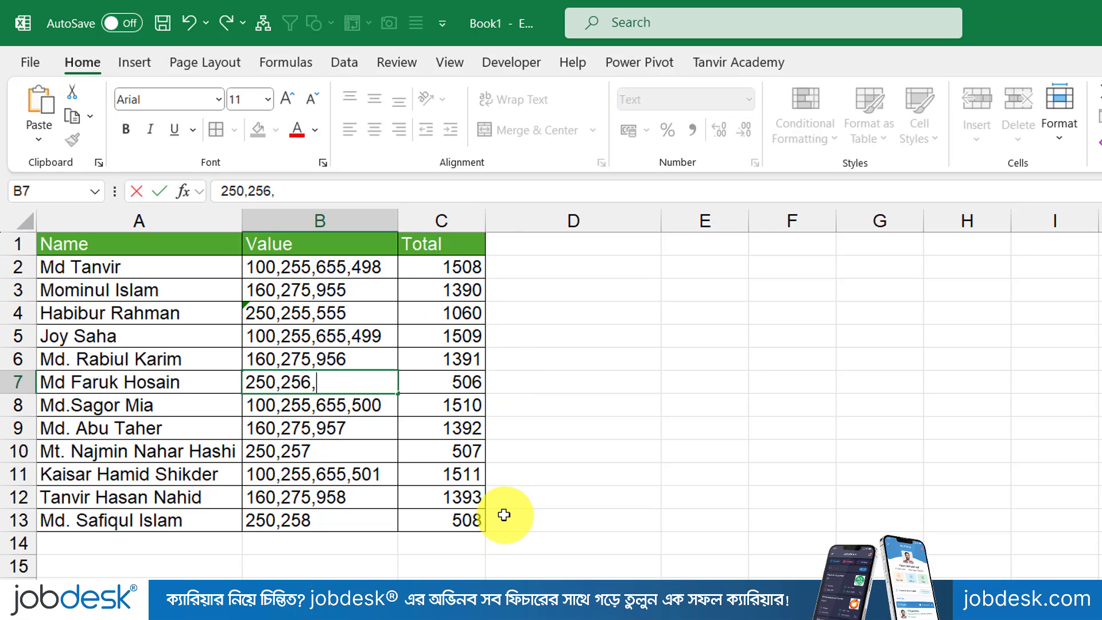
type("1555")
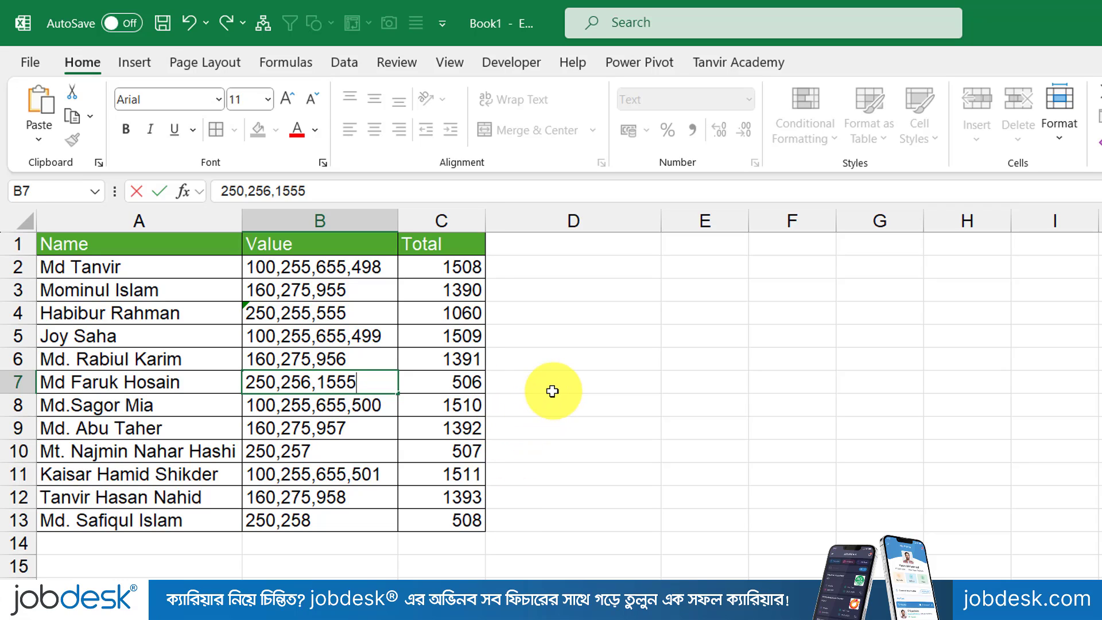
left_click(579, 395)
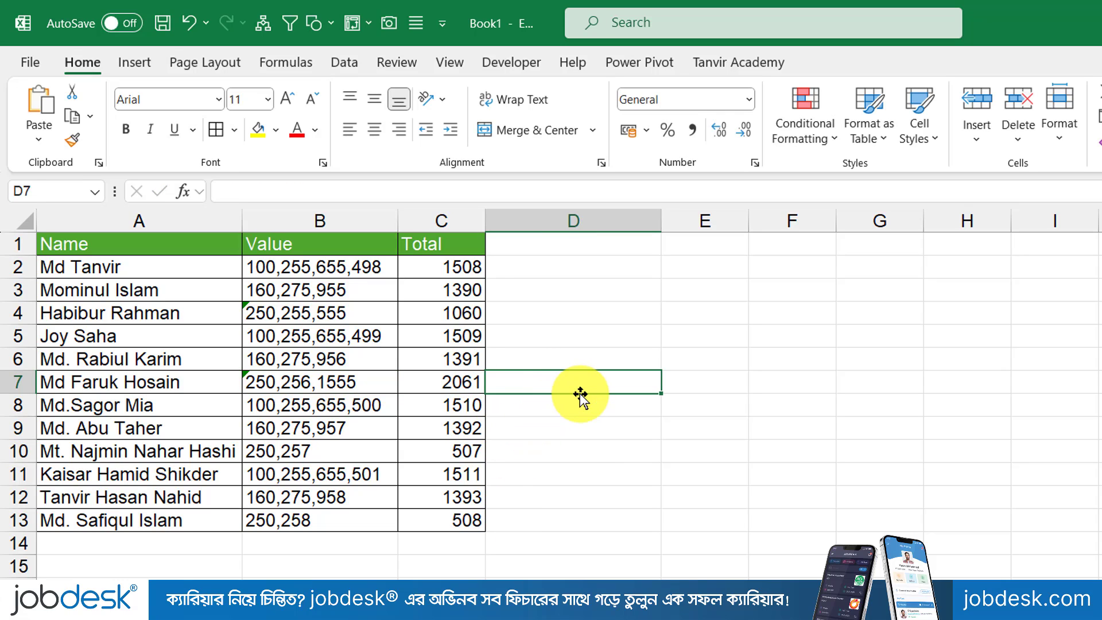